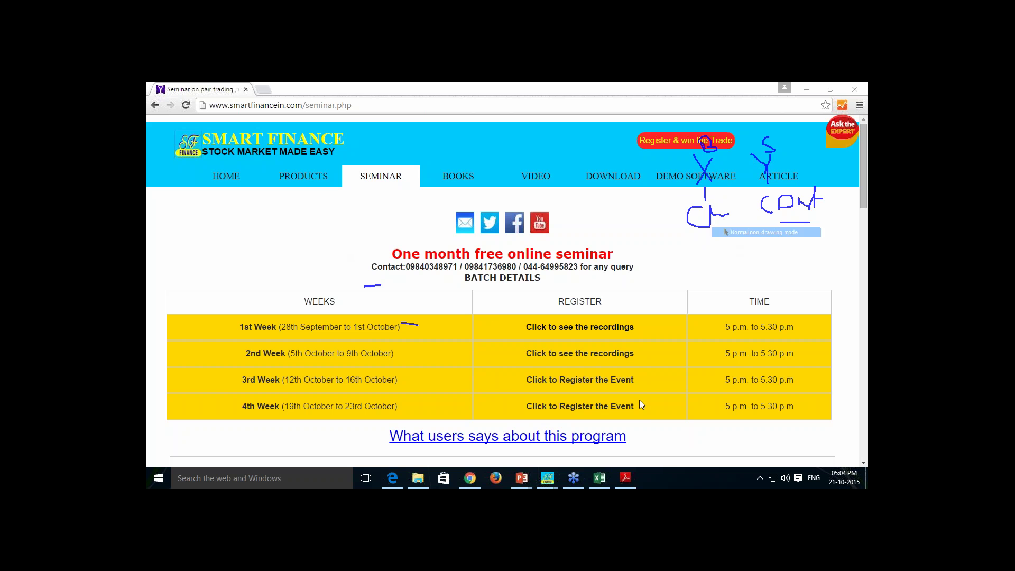
# Switch from the seminar web page to the Pair Trade analysis window and erase the existing handwritten annotations
pyautogui.moveTo(524, 480)
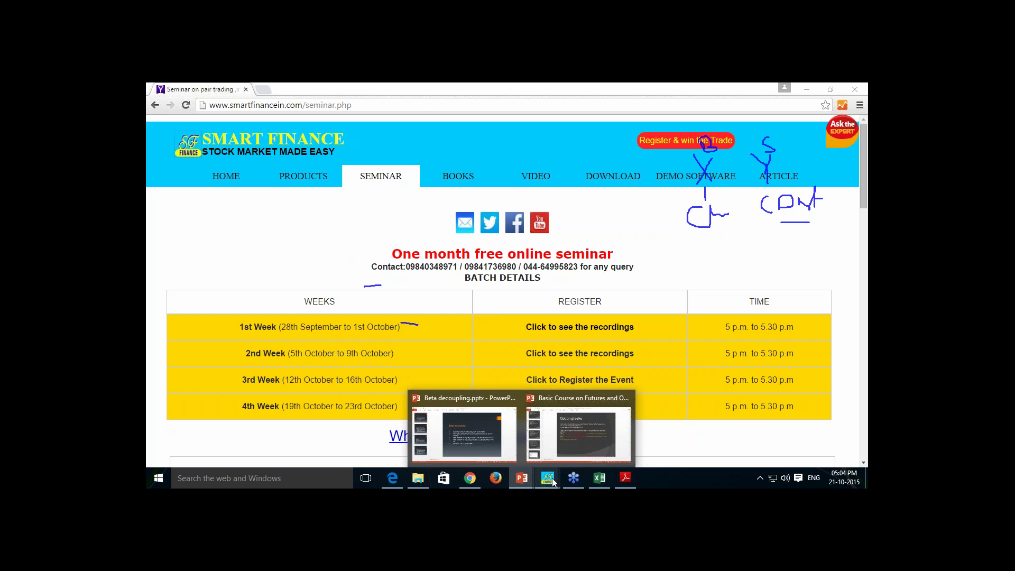
pyautogui.click(602, 431)
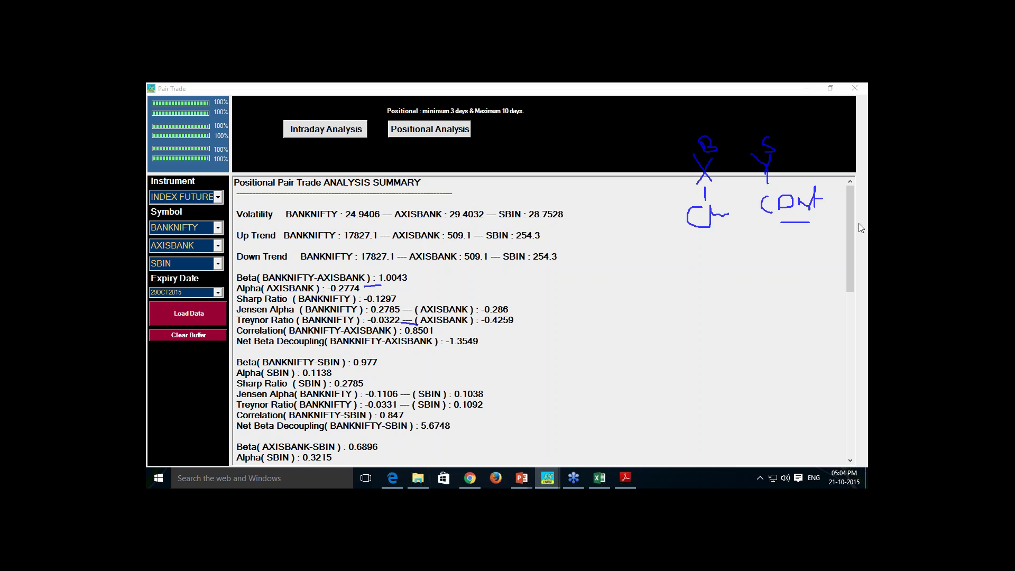
pyautogui.press('Escape')
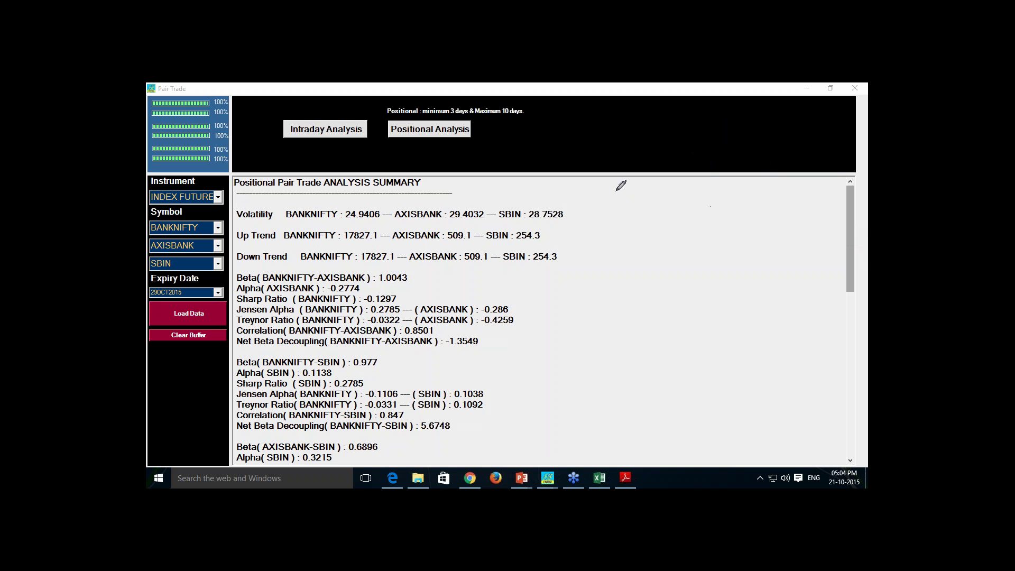
# Handwrite X, Y and Z beside the positional summary, with an arrow from X to HV and marks beneath the other letters
pyautogui.moveTo(616, 191)
pyautogui.mouseDown()
pyautogui.moveTo(635, 206)
pyautogui.moveTo(621, 216)
pyautogui.moveTo(688, 217)
pyautogui.moveTo(727, 186)
pyautogui.moveTo(734, 216)
pyautogui.moveTo(757, 216)
pyautogui.mouseUp()
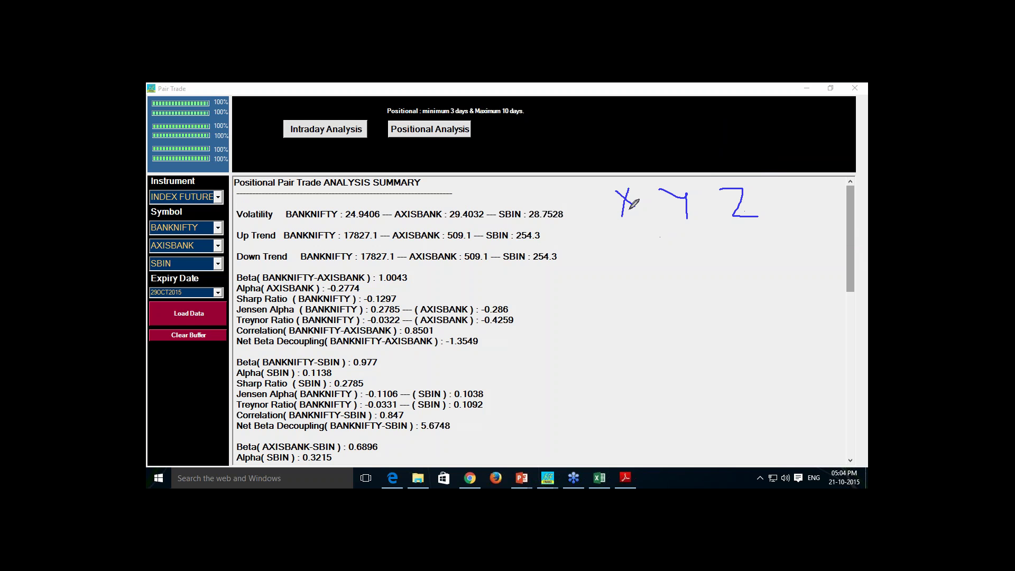
pyautogui.moveTo(627, 206)
pyautogui.mouseDown()
pyautogui.moveTo(629, 242)
pyautogui.moveTo(638, 234)
pyautogui.moveTo(628, 266)
pyautogui.moveTo(656, 248)
pyautogui.mouseUp()
pyautogui.moveTo(681, 249); pyautogui.dragTo(686, 249)
pyautogui.moveTo(738, 243); pyautogui.dragTo(758, 258)
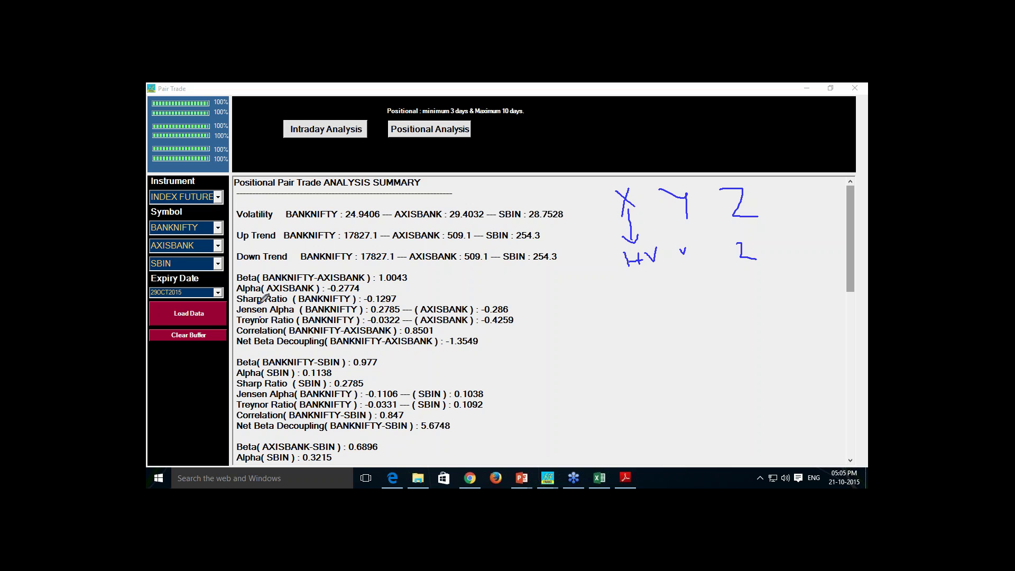
# Mark the ratio lines for BANKNIFTY-AXISBANK and handwrite the ranges 0 to +1 and 0 to -1, circling each
pyautogui.moveTo(233, 303); pyautogui.dragTo(239, 319)
pyautogui.moveTo(622, 304)
pyautogui.mouseDown()
pyautogui.moveTo(687, 301)
pyautogui.moveTo(680, 316)
pyautogui.moveTo(695, 316)
pyautogui.mouseUp()
pyautogui.moveTo(631, 333); pyautogui.dragTo(712, 346)
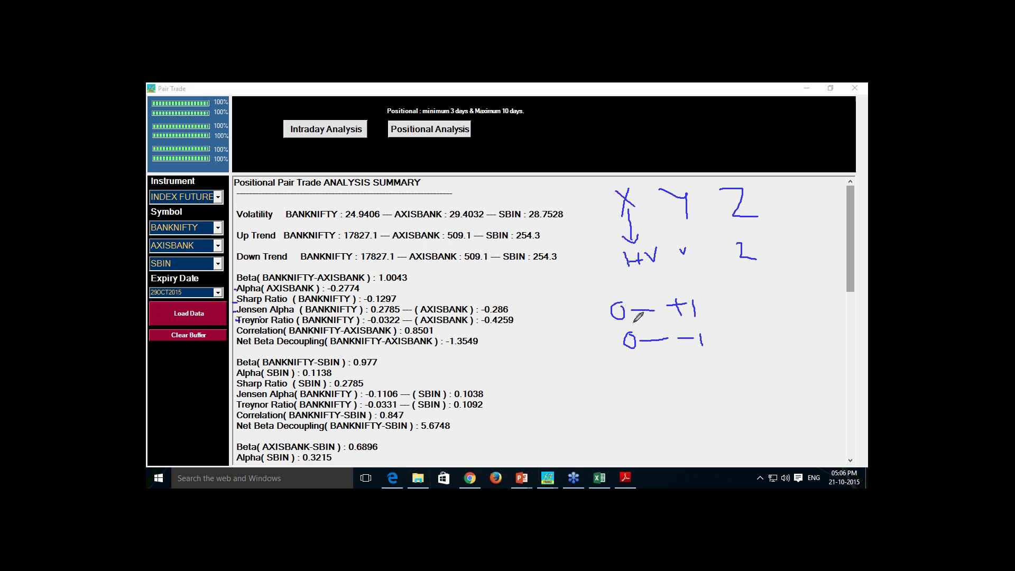
pyautogui.moveTo(636, 319)
pyautogui.mouseDown()
pyautogui.moveTo(613, 325)
pyautogui.moveTo(604, 296)
pyautogui.moveTo(687, 287)
pyautogui.moveTo(713, 299)
pyautogui.moveTo(708, 313)
pyautogui.moveTo(626, 321)
pyautogui.mouseUp()
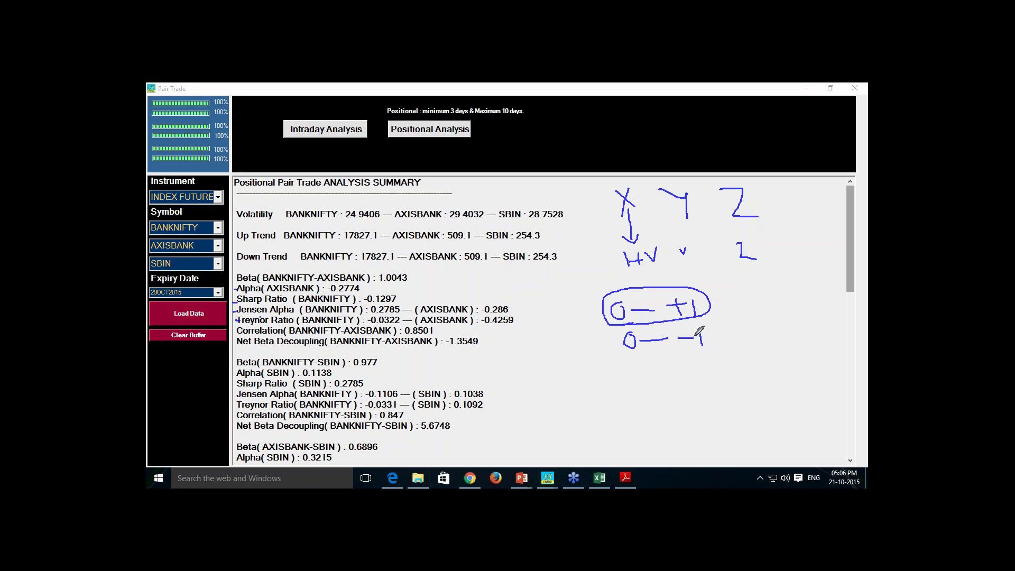
pyautogui.moveTo(699, 328)
pyautogui.mouseDown()
pyautogui.moveTo(623, 337)
pyautogui.moveTo(720, 364)
pyautogui.moveTo(722, 330)
pyautogui.moveTo(708, 324)
pyautogui.mouseUp()
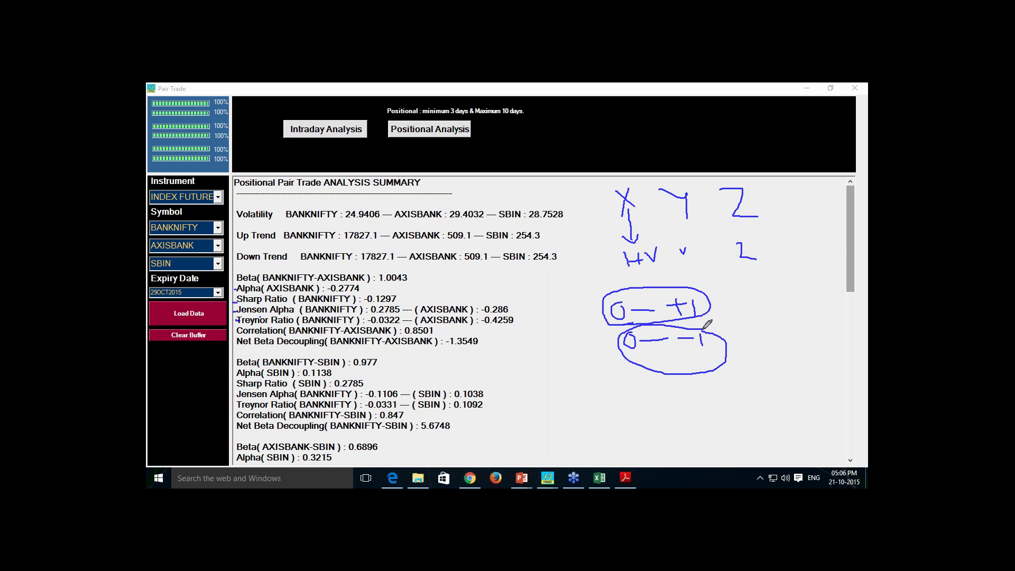
# Bracket the two circled ranges and handwrite 0.618, underlined, with 0.75 above it
pyautogui.moveTo(717, 290)
pyautogui.mouseDown()
pyautogui.moveTo(740, 291)
pyautogui.moveTo(733, 348)
pyautogui.mouseUp()
pyautogui.moveTo(760, 307)
pyautogui.mouseDown()
pyautogui.moveTo(752, 319)
pyautogui.moveTo(761, 305)
pyautogui.moveTo(793, 323)
pyautogui.moveTo(809, 320)
pyautogui.moveTo(817, 299)
pyautogui.moveTo(822, 308)
pyautogui.mouseUp()
pyautogui.click(778, 318)
pyautogui.moveTo(764, 344); pyautogui.dragTo(833, 334)
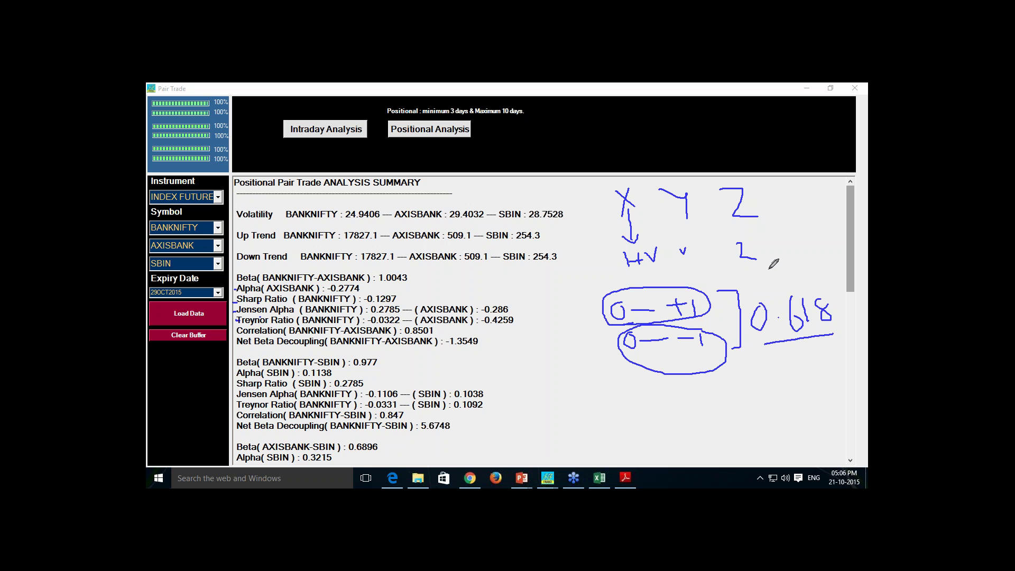
pyautogui.moveTo(773, 266)
pyautogui.mouseDown()
pyautogui.moveTo(764, 265)
pyautogui.moveTo(810, 263)
pyautogui.moveTo(807, 288)
pyautogui.moveTo(829, 262)
pyautogui.mouseUp()
pyautogui.click(785, 273)
# Tick the three selected symbols and mark the volatility, up trend and down trend values in the summary
pyautogui.moveTo(201, 210); pyautogui.dragTo(191, 258)
pyautogui.moveTo(303, 221); pyautogui.dragTo(329, 220)
pyautogui.moveTo(414, 223); pyautogui.dragTo(436, 222)
pyautogui.moveTo(367, 201); pyautogui.dragTo(382, 192)
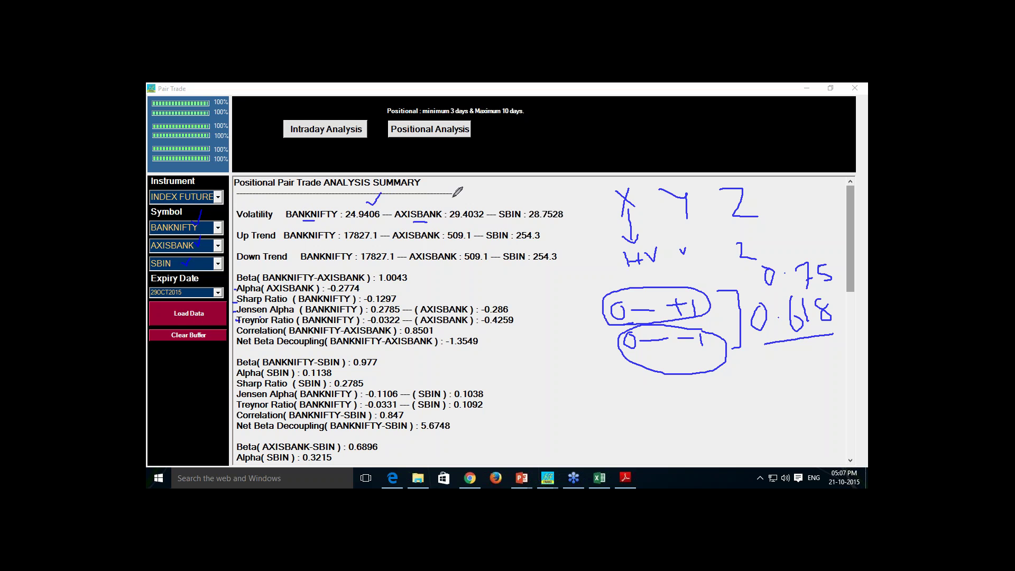
pyautogui.moveTo(452, 197); pyautogui.dragTo(463, 193)
pyautogui.moveTo(544, 196); pyautogui.dragTo(561, 190)
pyautogui.click(344, 245)
pyautogui.moveTo(345, 245); pyautogui.dragTo(368, 242)
pyautogui.moveTo(377, 263); pyautogui.dragTo(384, 263)
# Erase all drawings, leave drawing mode and close the Pair Trade window
pyautogui.click(819, 203)
pyautogui.hotkey('ctrl', 'shift', 'c')
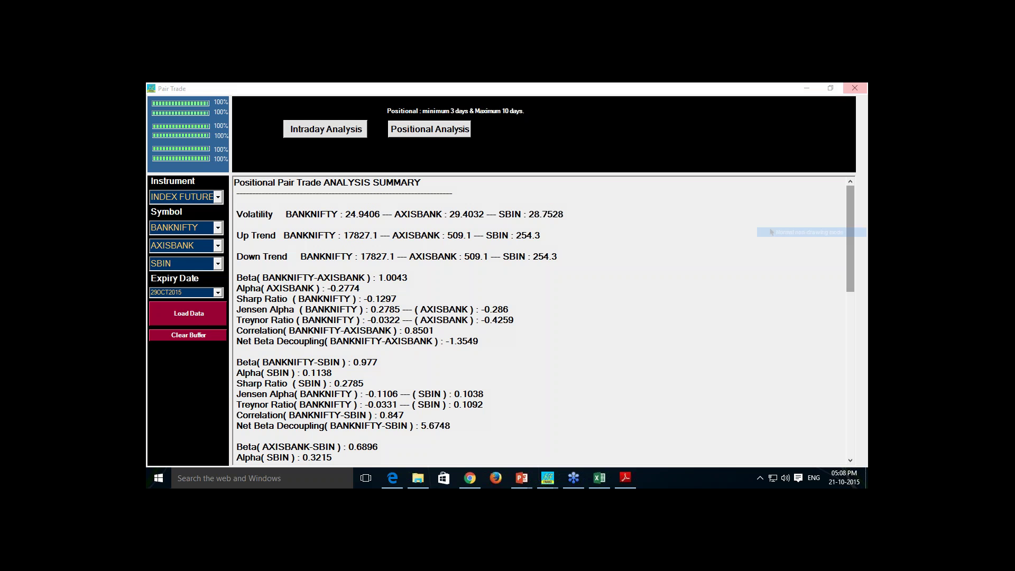
pyautogui.click(855, 89)
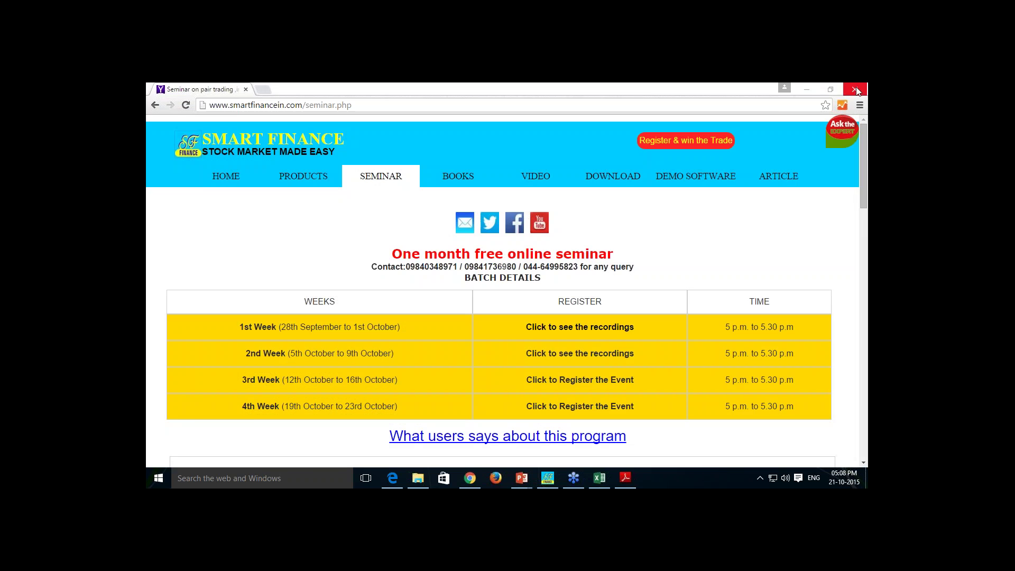
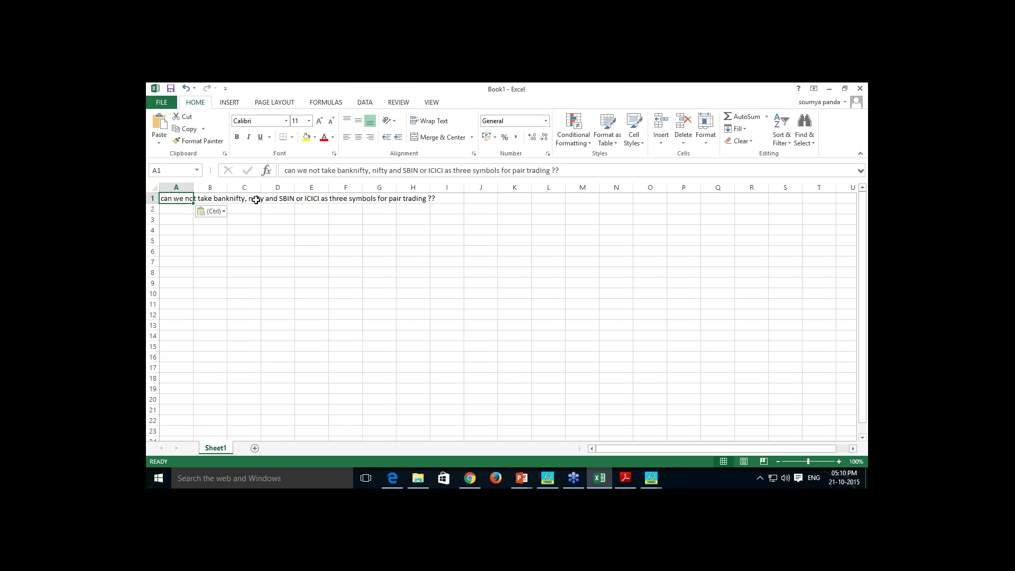
# Switch from Excel to the Pair Trade Intraday & Positional window and run the positional analysis for BANKNIFTY, AXISBANK and SBIN
pyautogui.click(182, 218)
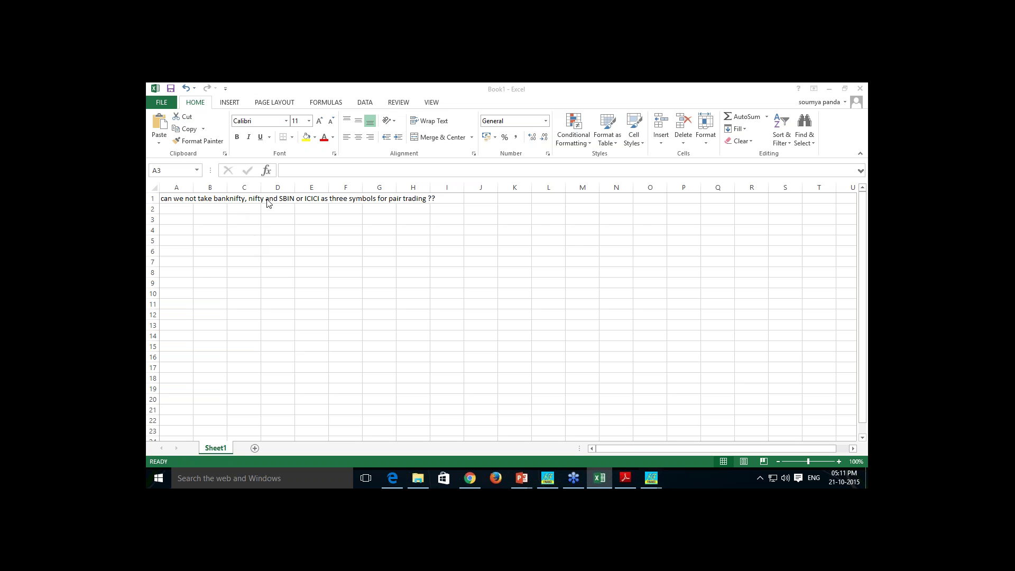
pyautogui.click(717, 111)
pyautogui.moveTo(653, 478)
pyautogui.click(686, 458)
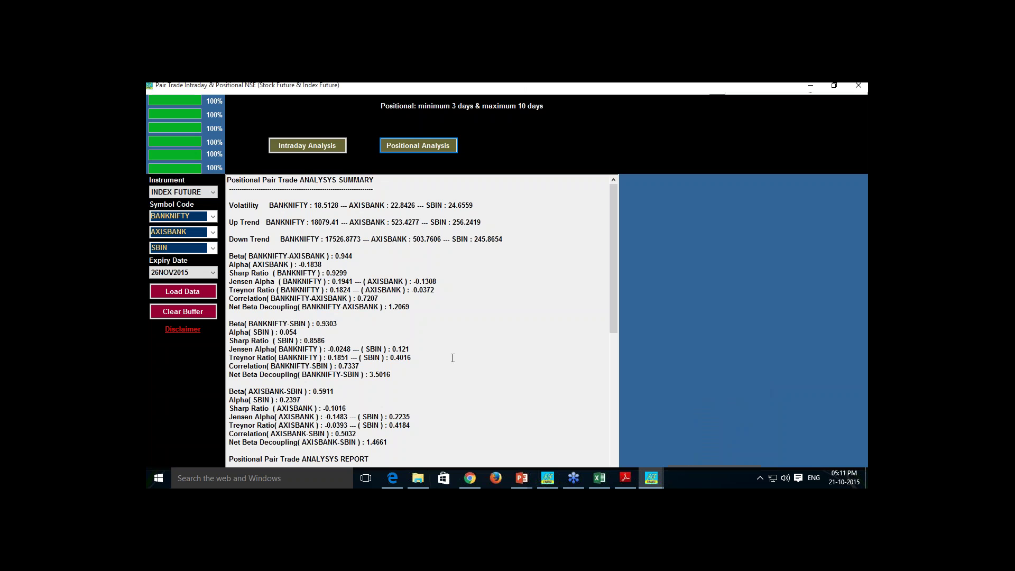
pyautogui.click(174, 216)
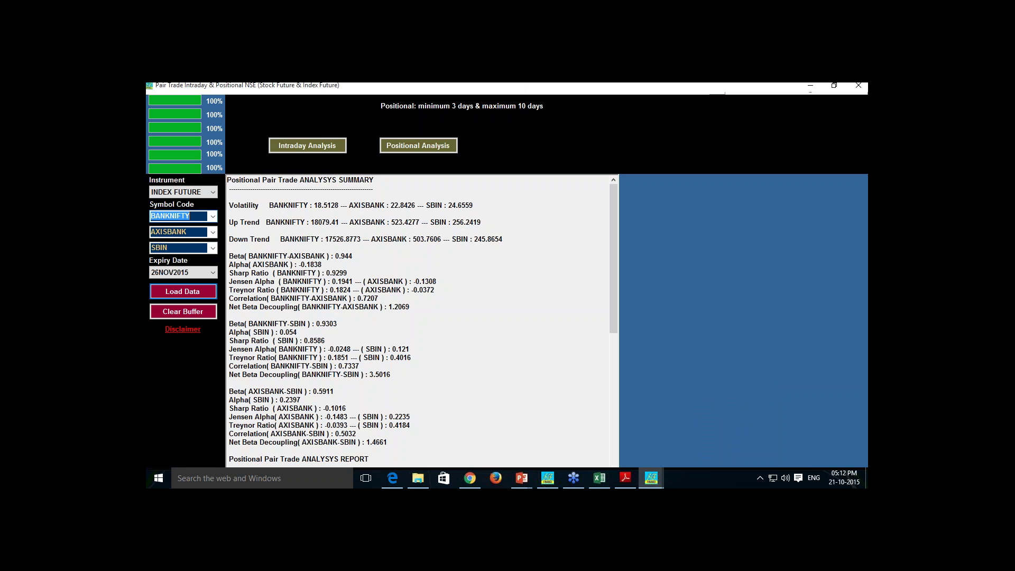
pyautogui.click(256, 282)
pyautogui.click(418, 146)
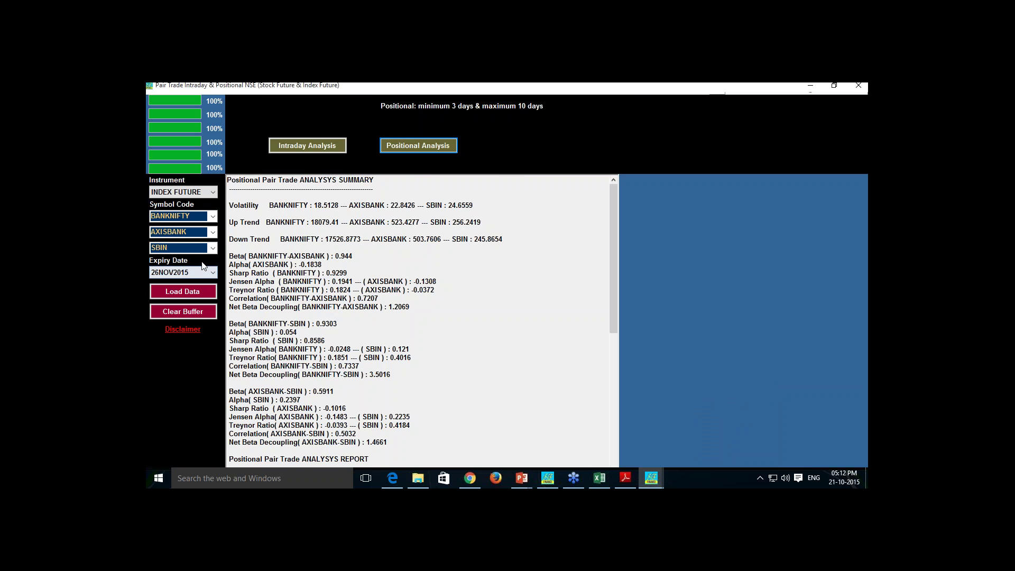
# Read through the positional summary values and the buy and sell recommendations for the three symbol pairs
pyautogui.scroll(-4, 324, 284)
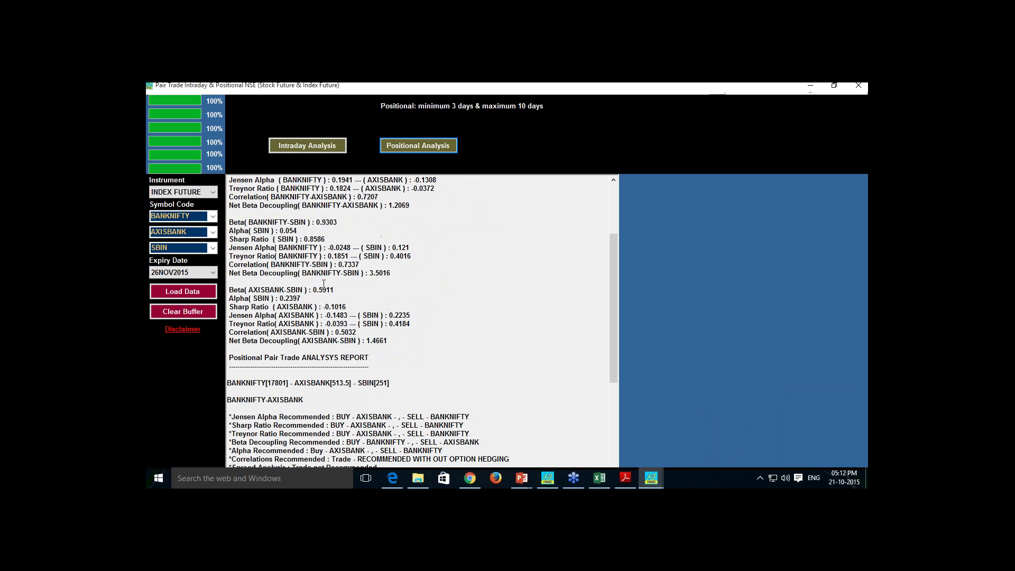
pyautogui.scroll(2, 324, 284)
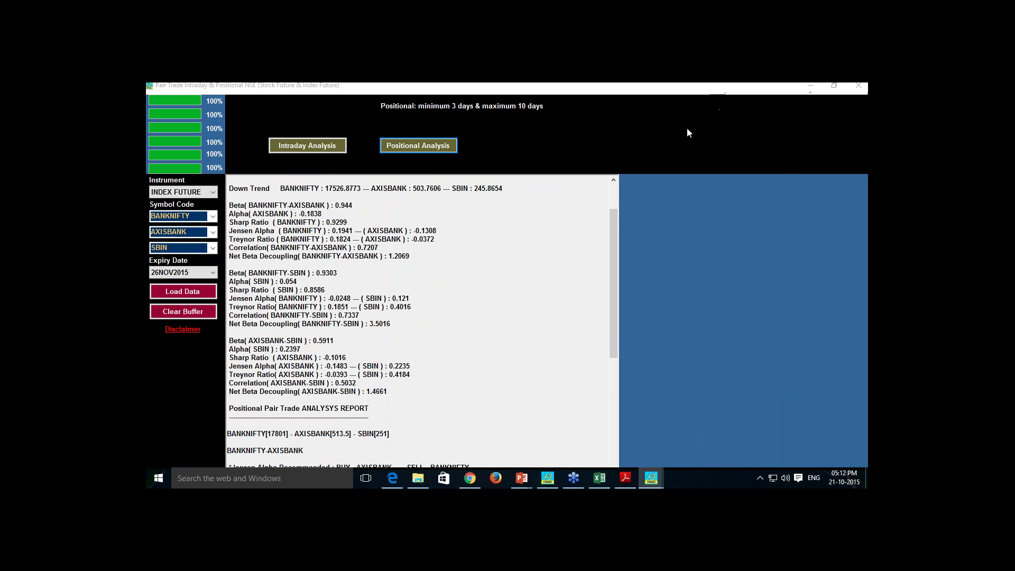
pyautogui.scroll(2, 418, 317)
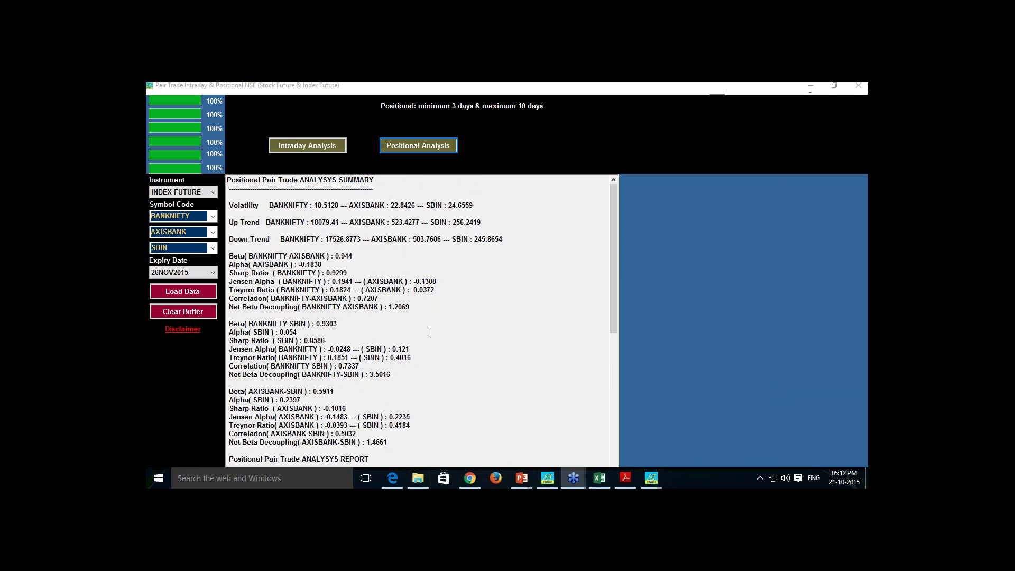
pyautogui.click(547, 305)
pyautogui.click(451, 304)
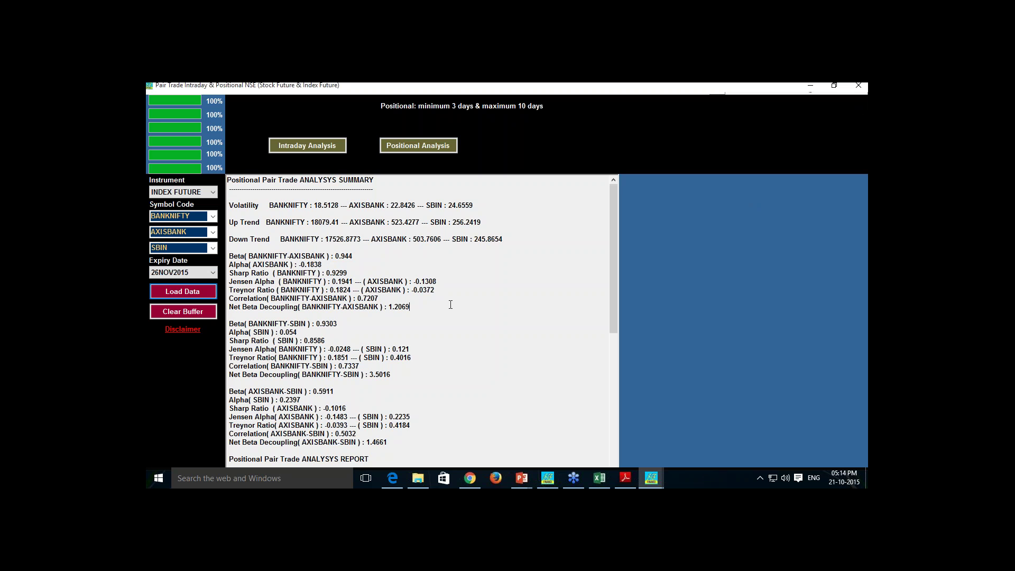
pyautogui.scroll(-3, 450, 305)
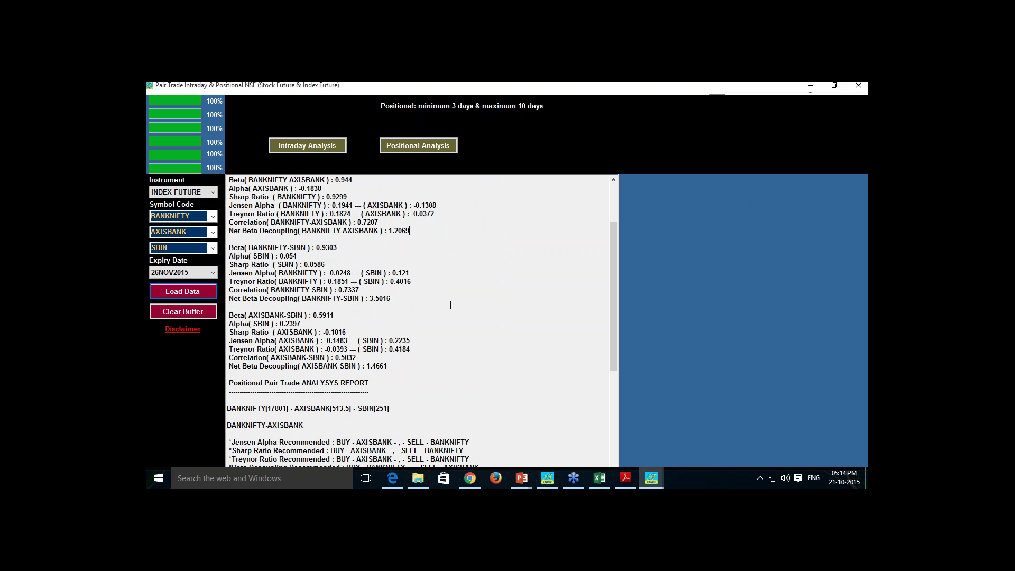
pyautogui.scroll(-4, 450, 305)
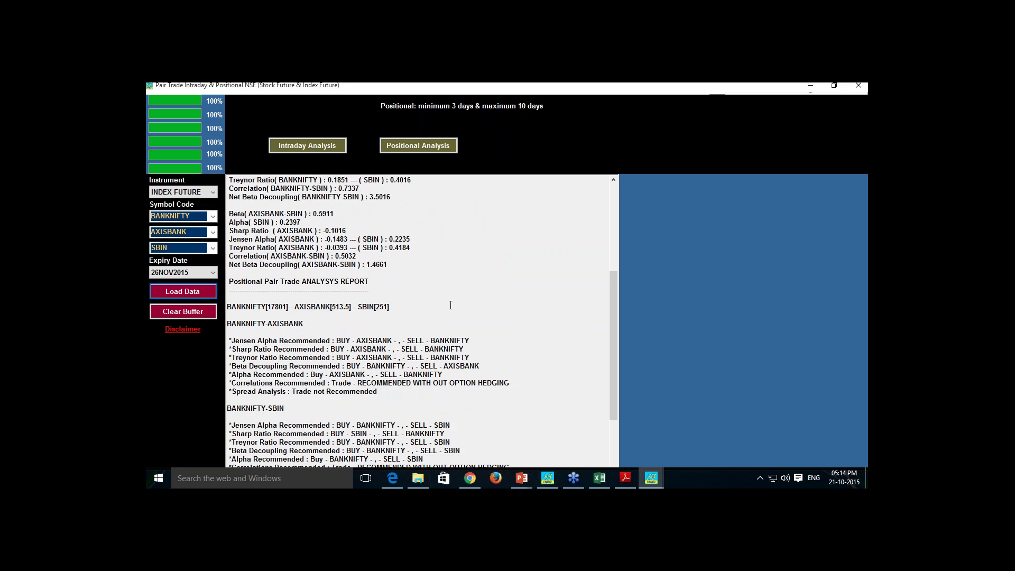
pyautogui.scroll(-3, 450, 305)
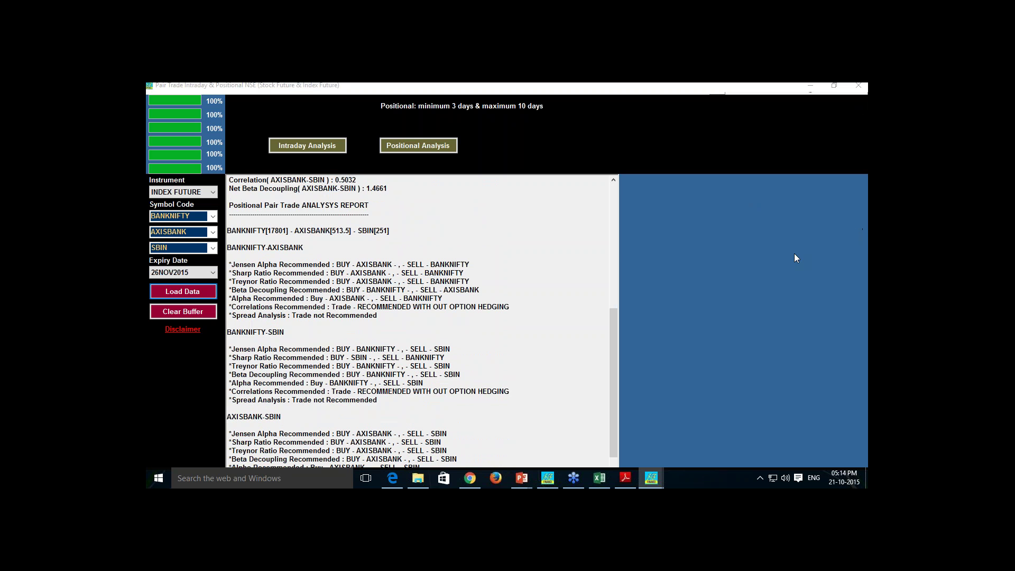
# Underline recommendation lines in the BANKNIFTY-AXISBANK report and handwrite 0.75 beside it
pyautogui.hotkey('ctrl', '2')
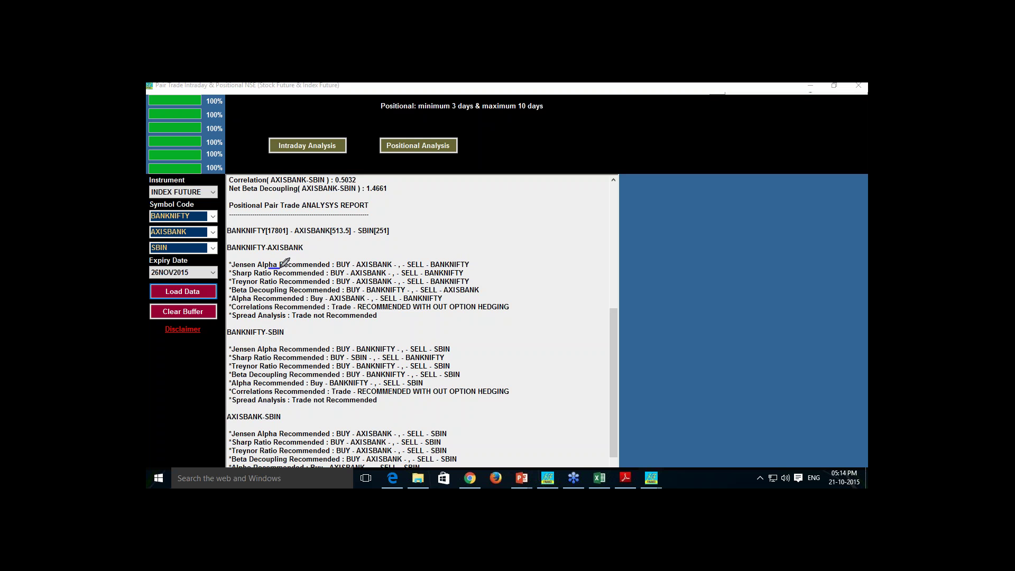
pyautogui.moveTo(268, 268); pyautogui.dragTo(280, 276)
pyautogui.moveTo(263, 291); pyautogui.dragTo(279, 304)
pyautogui.moveTo(530, 299)
pyautogui.mouseDown()
pyautogui.moveTo(534, 309)
pyautogui.moveTo(527, 299)
pyautogui.moveTo(582, 288)
pyautogui.moveTo(564, 329)
pyautogui.moveTo(641, 285)
pyautogui.mouseUp()
pyautogui.click(543, 305)
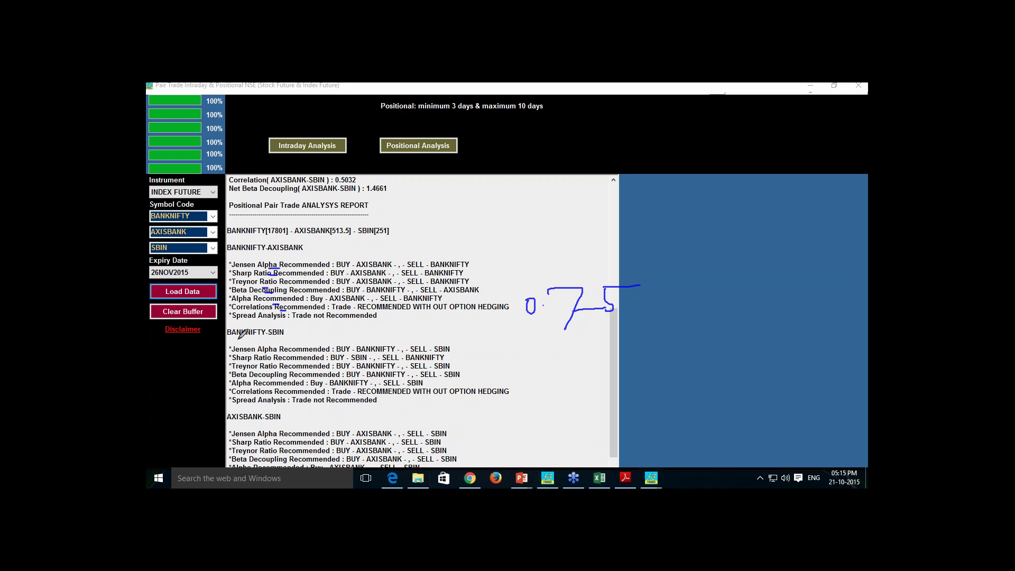
# Underline the BANKNIFTY-SBIN heading and mark its recommendation lines in the report
pyautogui.moveTo(238, 338); pyautogui.dragTo(264, 337)
pyautogui.moveTo(361, 381); pyautogui.dragTo(358, 385)
pyautogui.moveTo(358, 349); pyautogui.dragTo(366, 348)
pyautogui.moveTo(331, 405); pyautogui.dragTo(353, 401)
# Handwrite 51 below the 0.75 and circle the AXISBANK-SBIN heading in the report
pyautogui.moveTo(521, 340)
pyautogui.mouseDown()
pyautogui.moveTo(516, 362)
pyautogui.moveTo(550, 332)
pyautogui.moveTo(576, 363)
pyautogui.mouseUp()
pyautogui.click(594, 338)
pyautogui.scroll(-1, 233, 410)
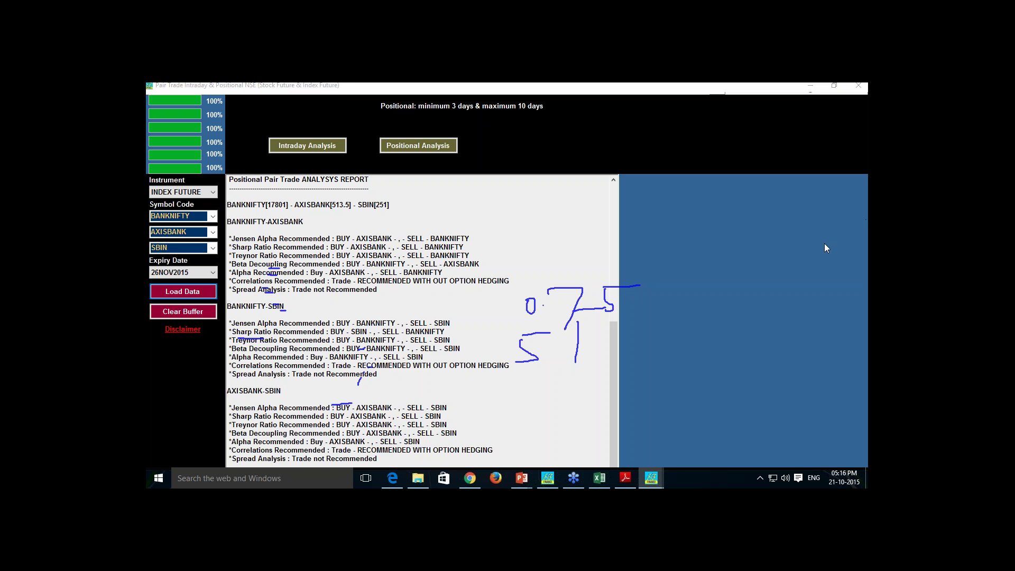
pyautogui.moveTo(288, 389)
pyautogui.mouseDown()
pyautogui.moveTo(233, 396)
pyautogui.moveTo(265, 370)
pyautogui.moveTo(289, 393)
pyautogui.mouseUp()
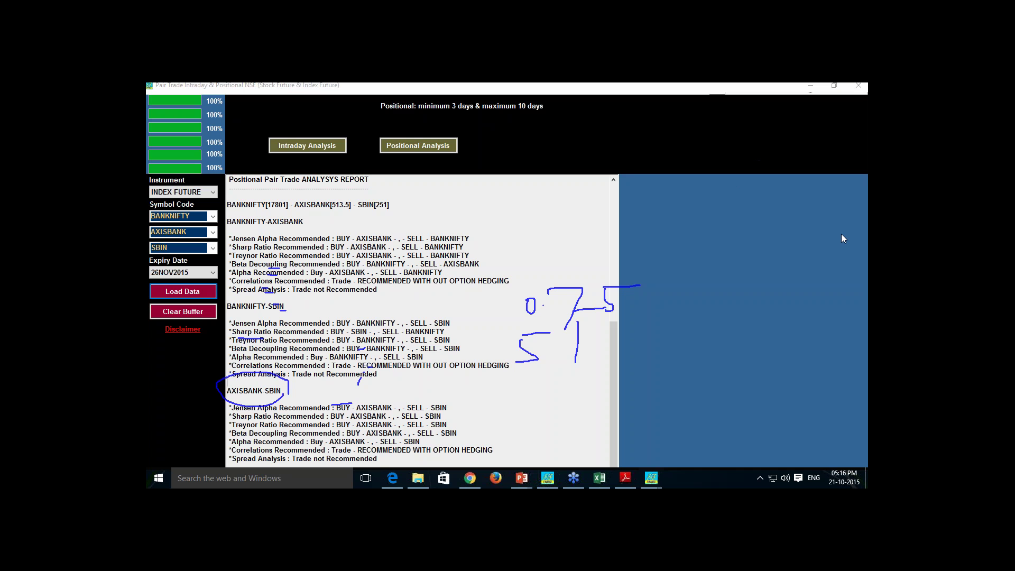
# Switch to the Book1 workbook in Excel and erase all drawings from the screen
pyautogui.click(600, 478)
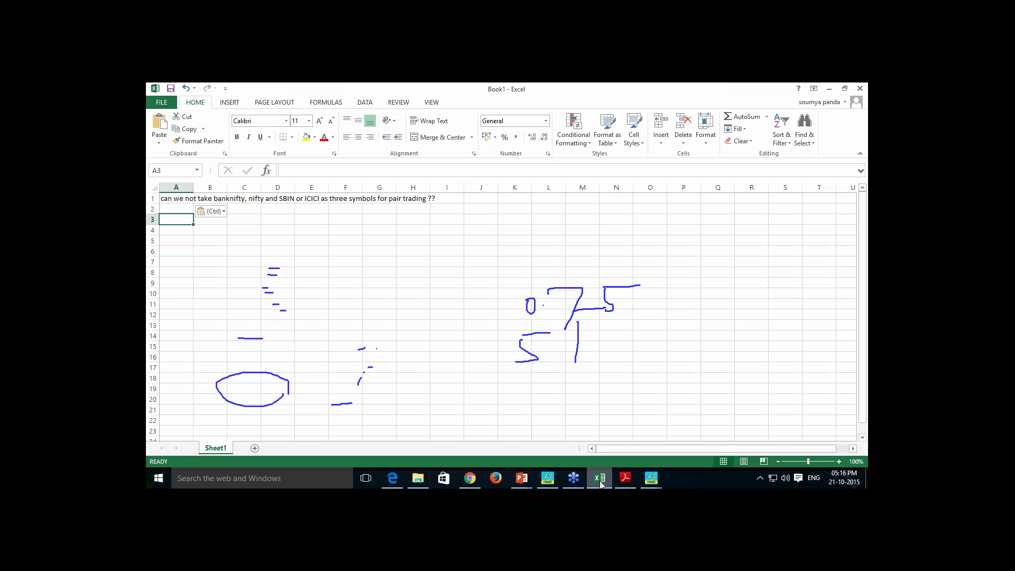
pyautogui.click(862, 227)
pyautogui.click(829, 288)
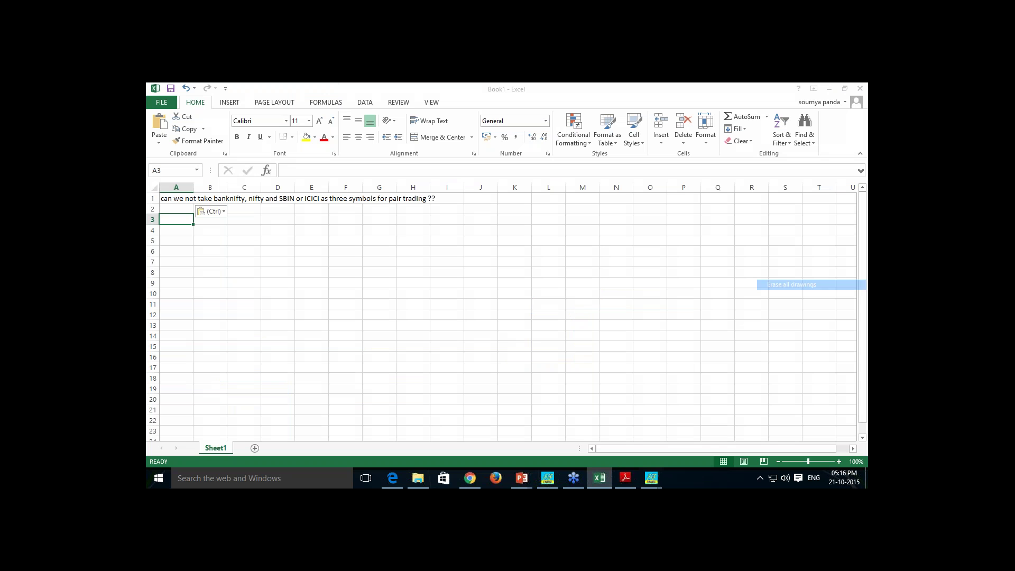
# Enter the buy leg in row 7 from column B to E: BUY, AXIS, 1000 and 513
pyautogui.click(199, 260)
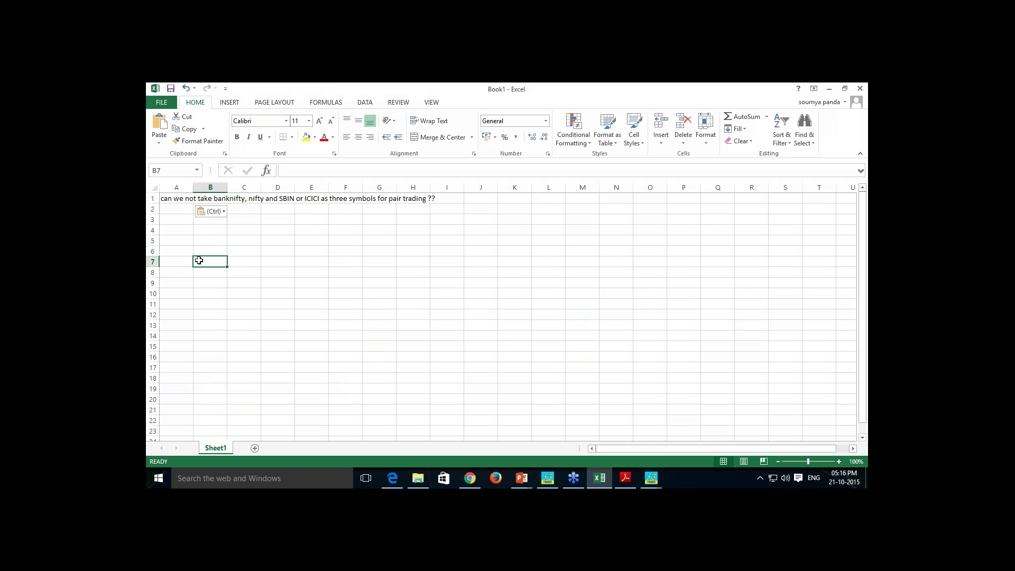
pyautogui.write('BUY')
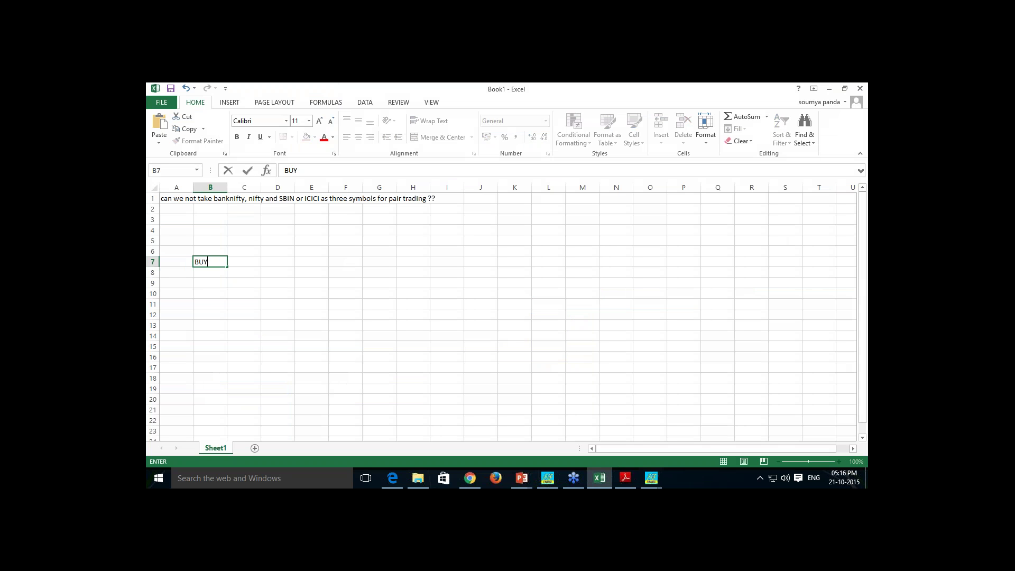
pyautogui.click(240, 261)
pyautogui.write('AX')
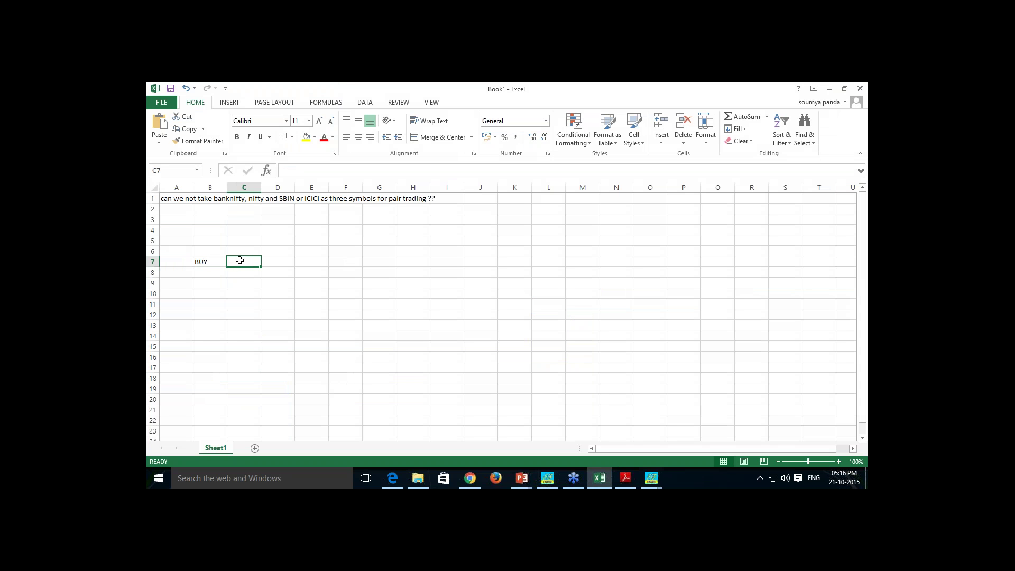
pyautogui.write('IS')
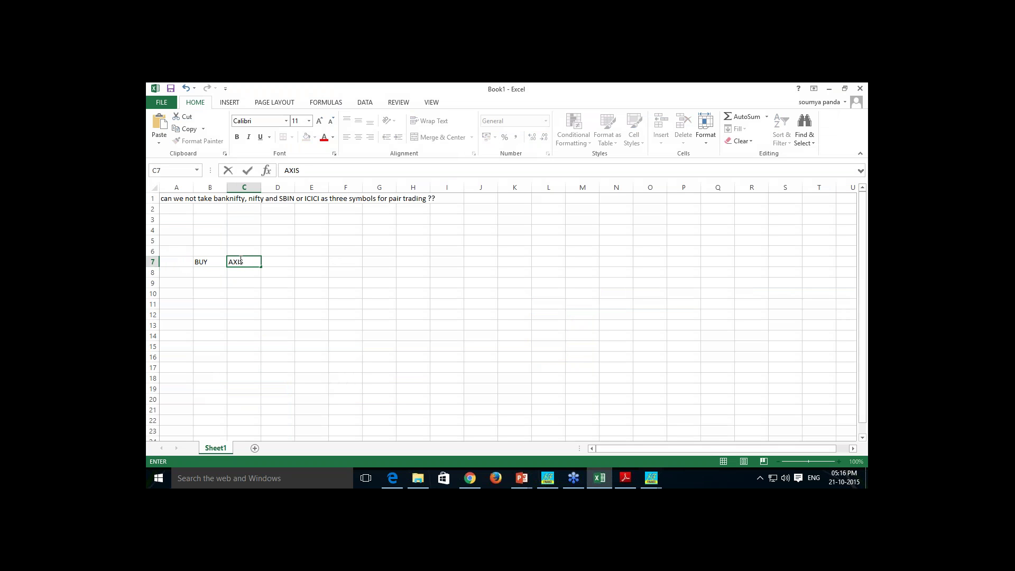
pyautogui.click(274, 258)
pyautogui.write('1000')
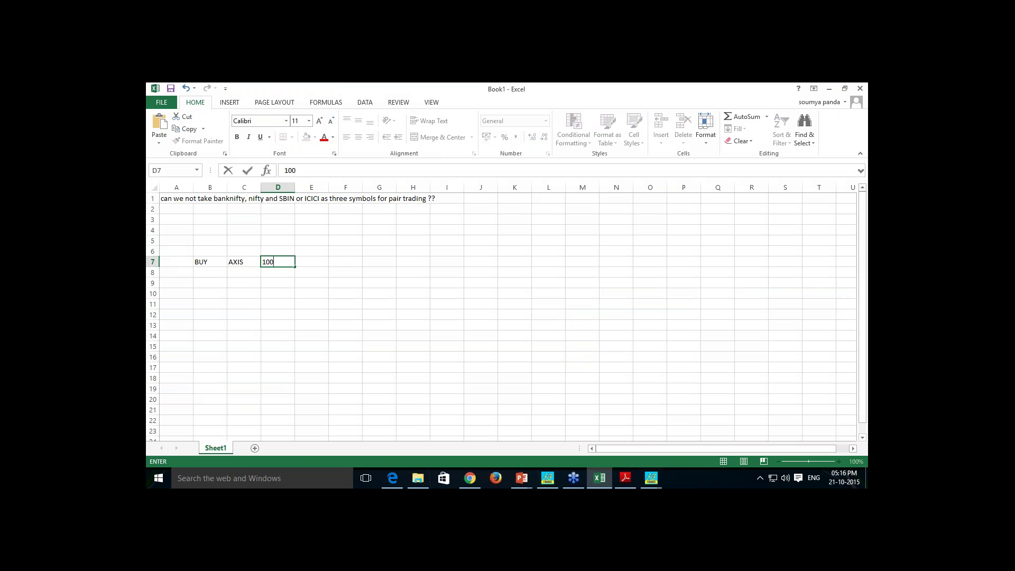
pyautogui.click(319, 260)
pyautogui.write('513')
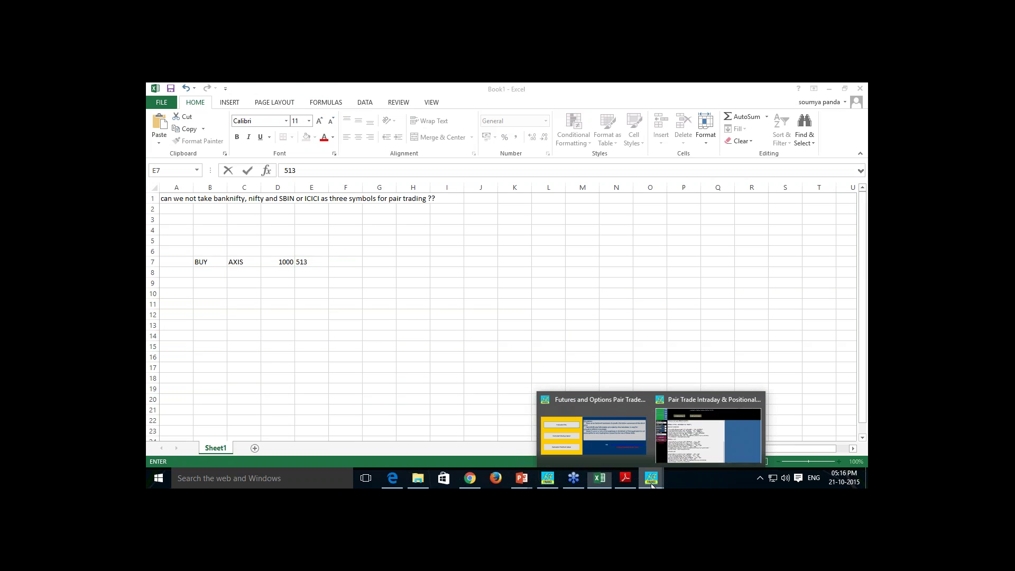
# Check the SBIN price in the Pair Trade report, then enter SELL, SBI and 251 in B8, C8 and E8 of Book1
pyautogui.click(708, 433)
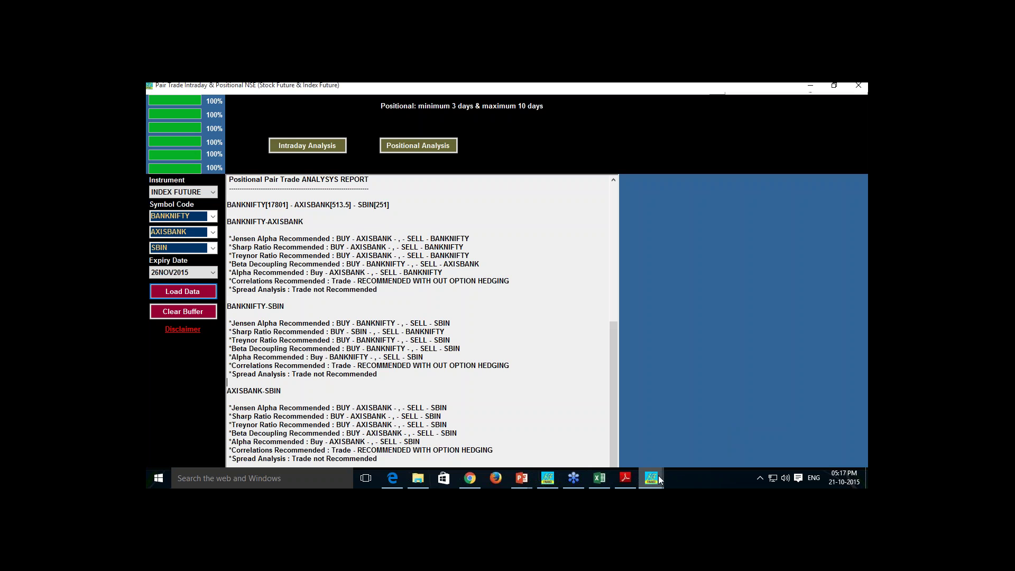
pyautogui.click(600, 478)
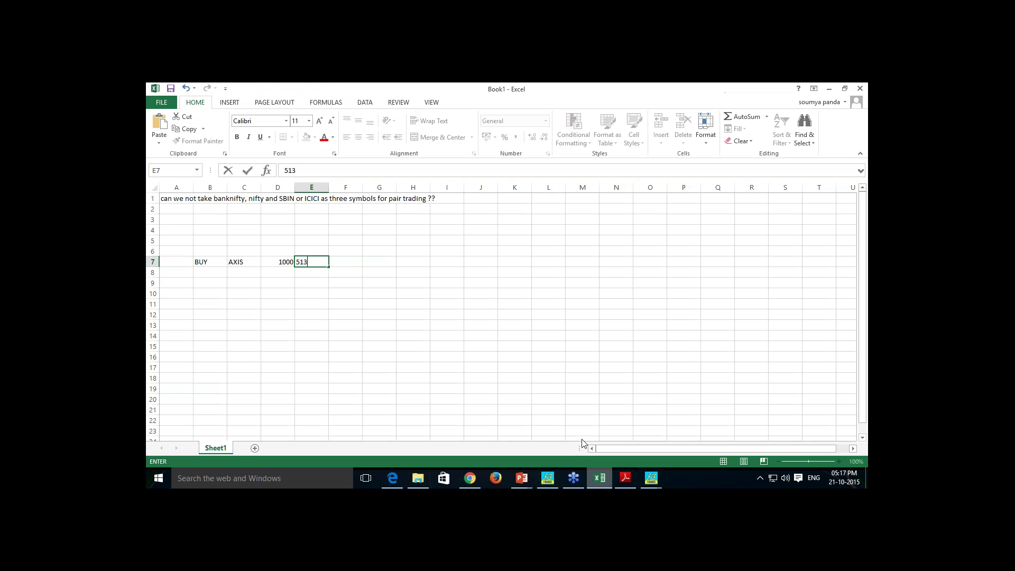
pyautogui.click(203, 272)
pyautogui.write('SELL')
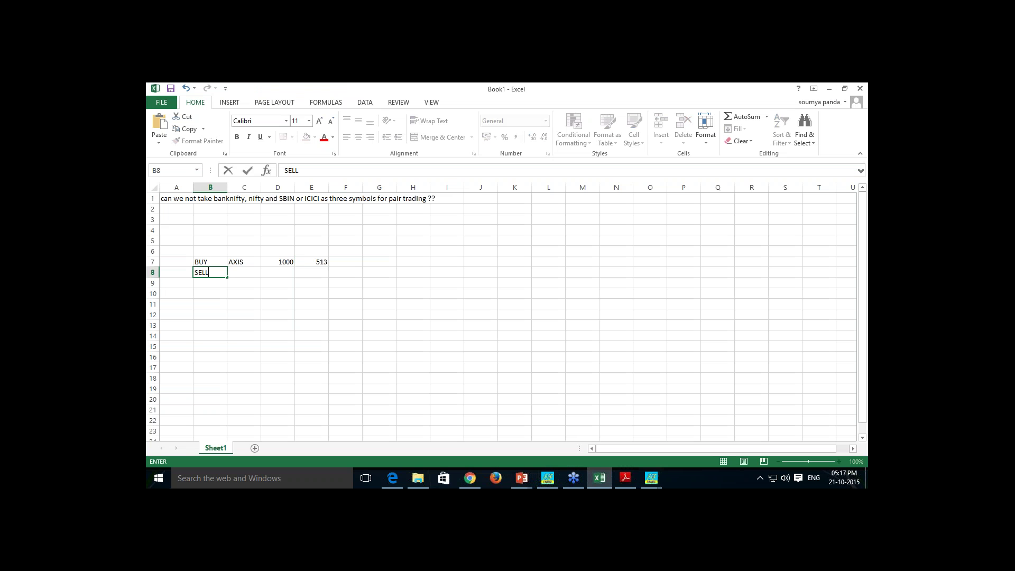
pyautogui.click(249, 273)
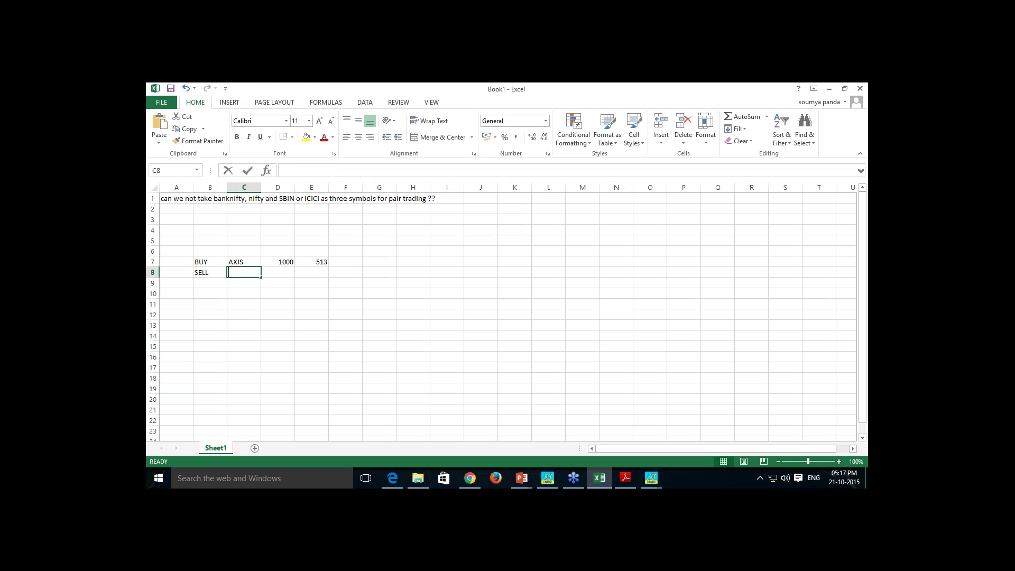
pyautogui.write('SBI')
pyautogui.click(317, 270)
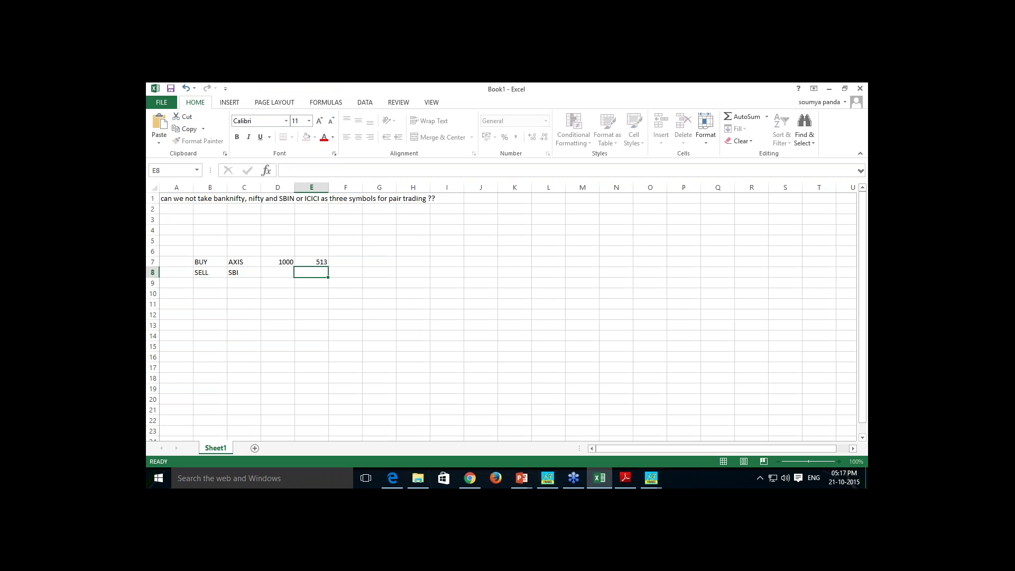
pyautogui.write('251')
# Switch to Edge to view the SBIN option chain for 26NOV2015, then return to the Book1 workbook
pyautogui.click(393, 481)
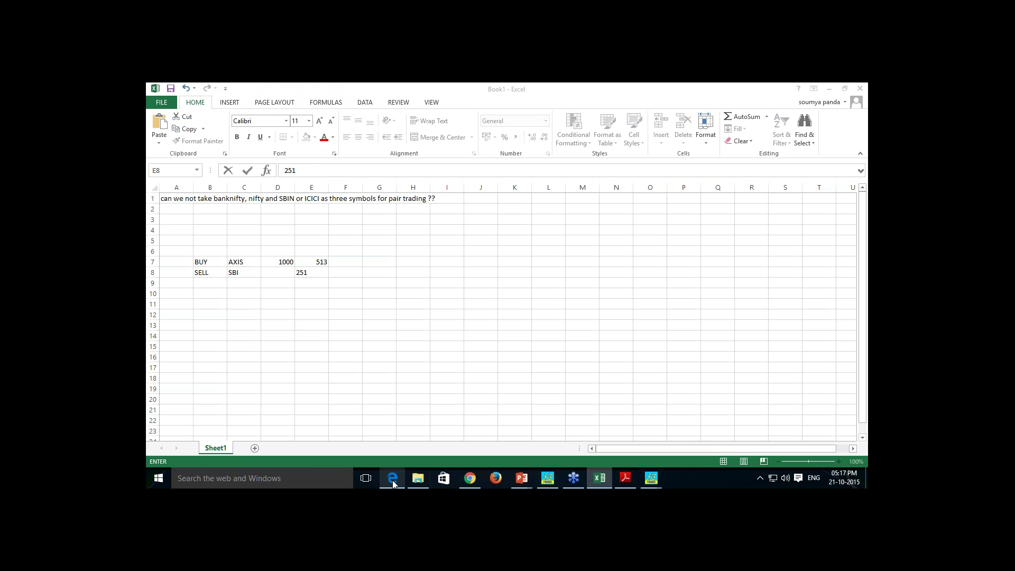
pyautogui.click(321, 111)
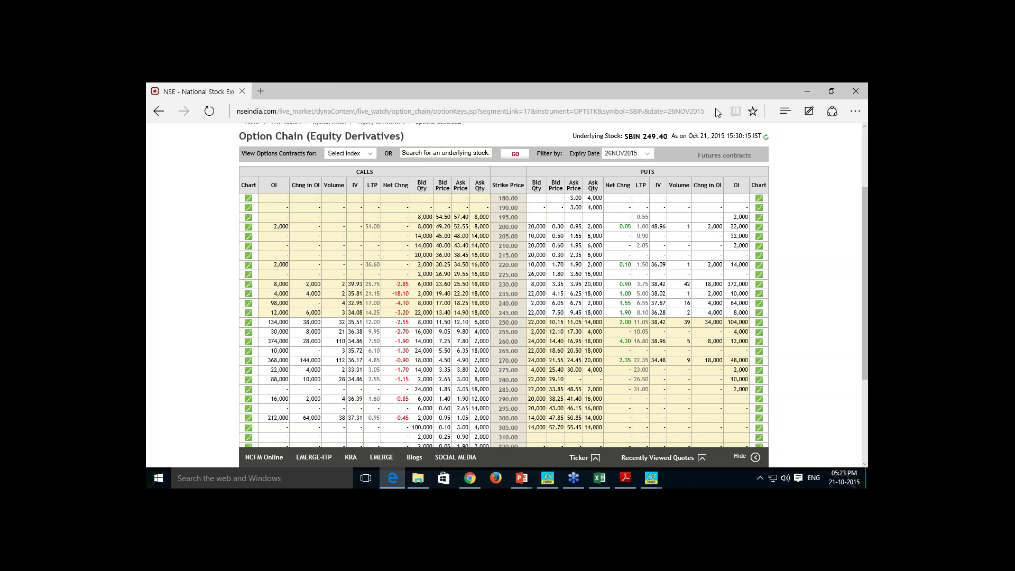
pyautogui.click(599, 478)
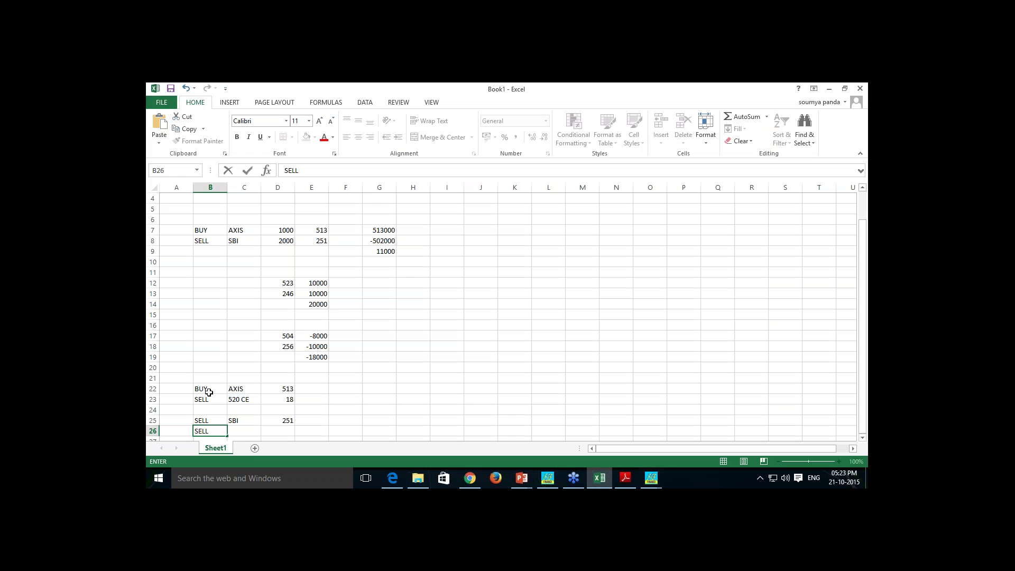
# Point out the AXIS entry price and the 523 and 246 exit prices, then set the 520 CE premium in D23 to 17.60
pyautogui.click(280, 388)
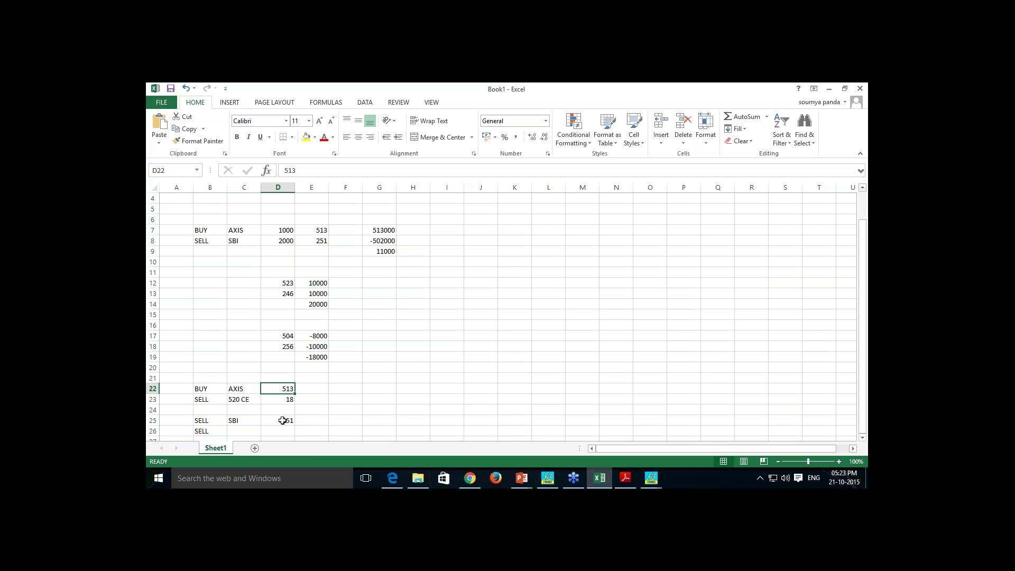
pyautogui.click(285, 283)
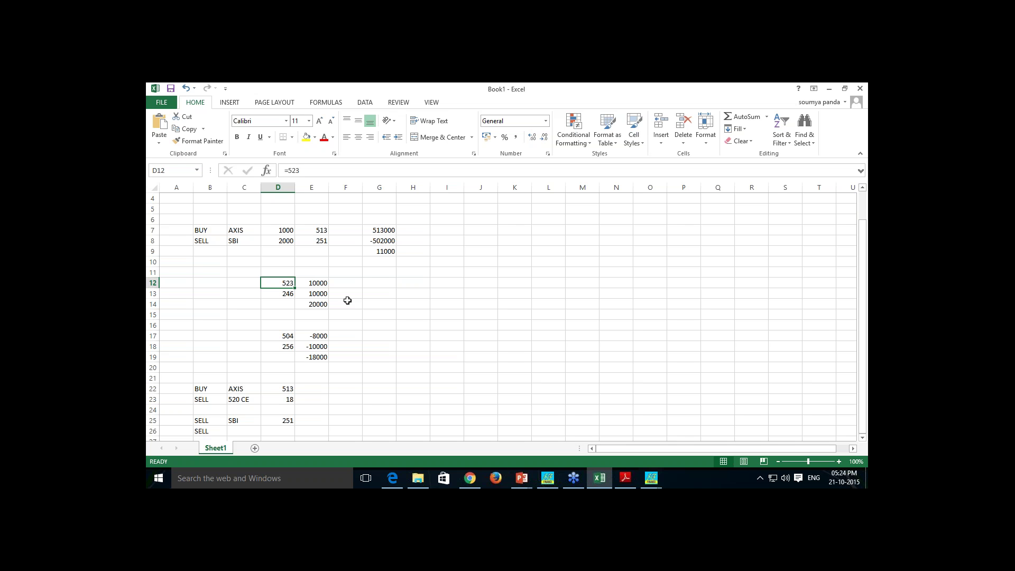
pyautogui.click(283, 295)
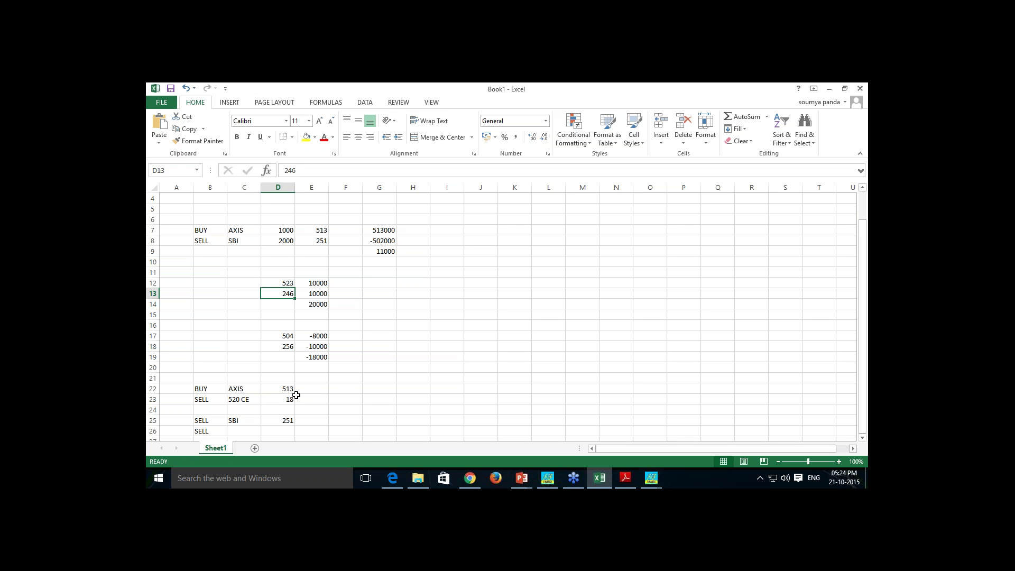
pyautogui.click(242, 402)
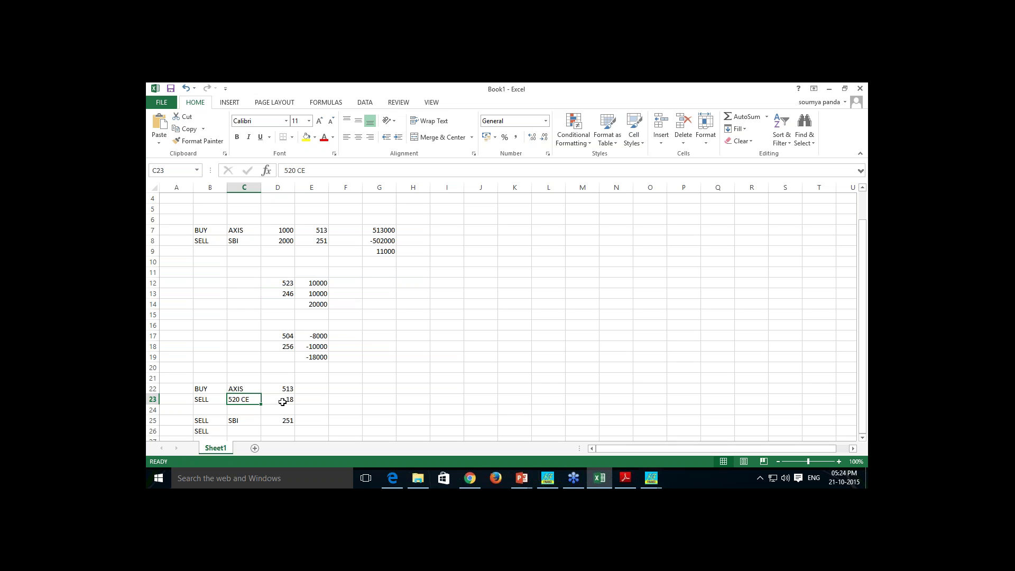
pyautogui.click(283, 401)
pyautogui.write('17.60')
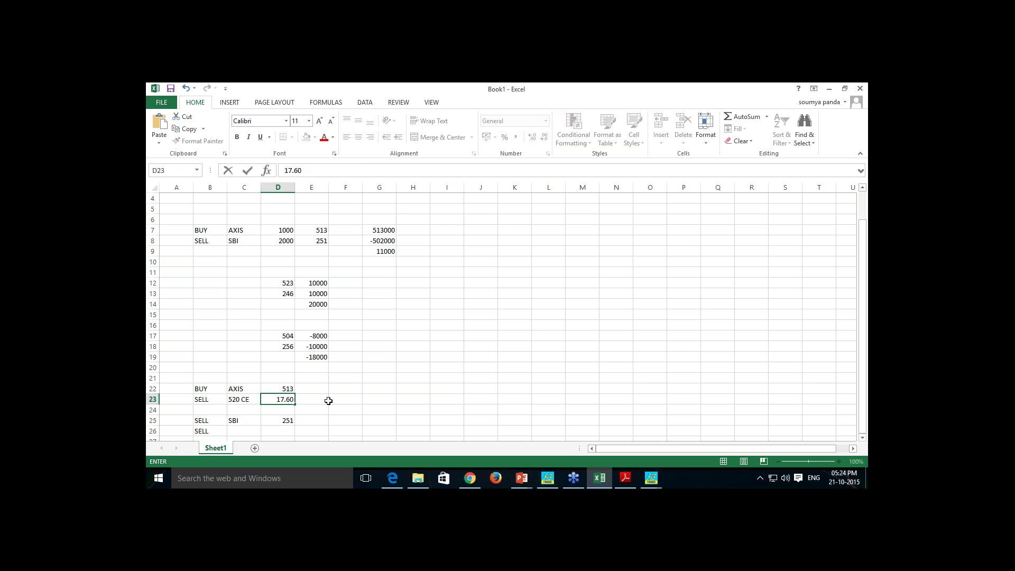
pyautogui.press('Return')
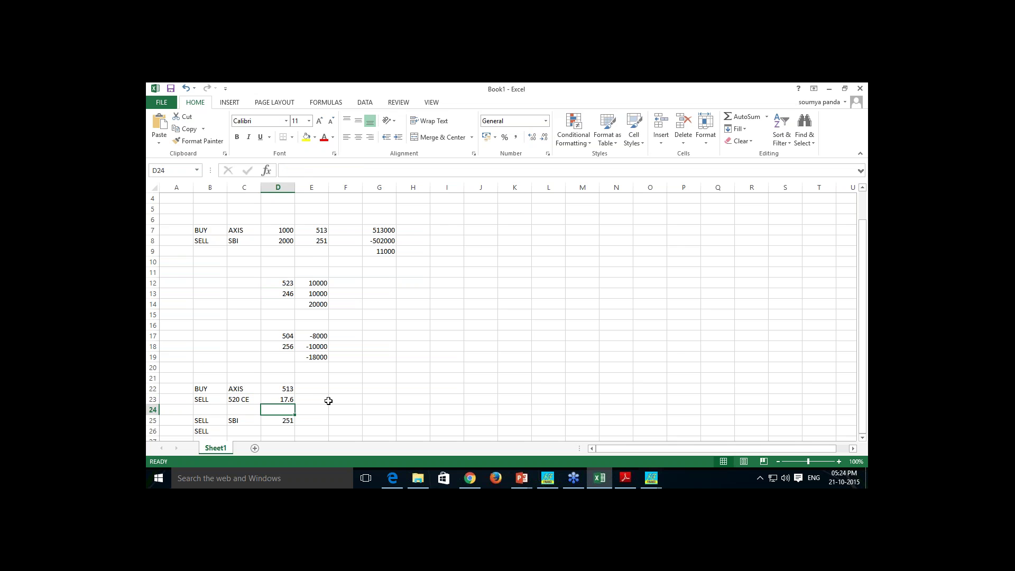
# Check the SBIN option chain in Edge, then enter 245 PE in C26 of Book1 as the option sold against SBI
pyautogui.scroll(-1, 328, 400)
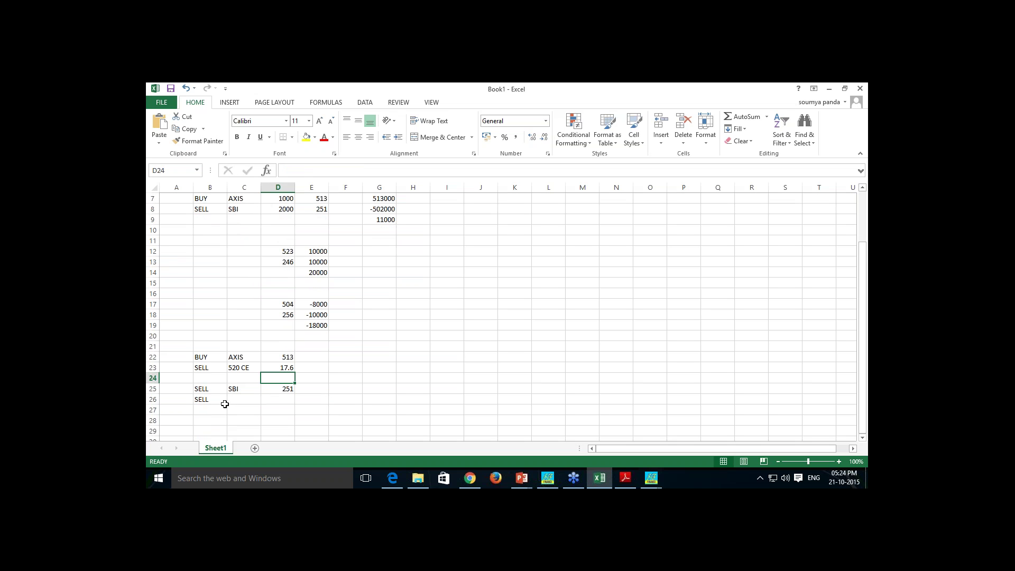
pyautogui.click(470, 478)
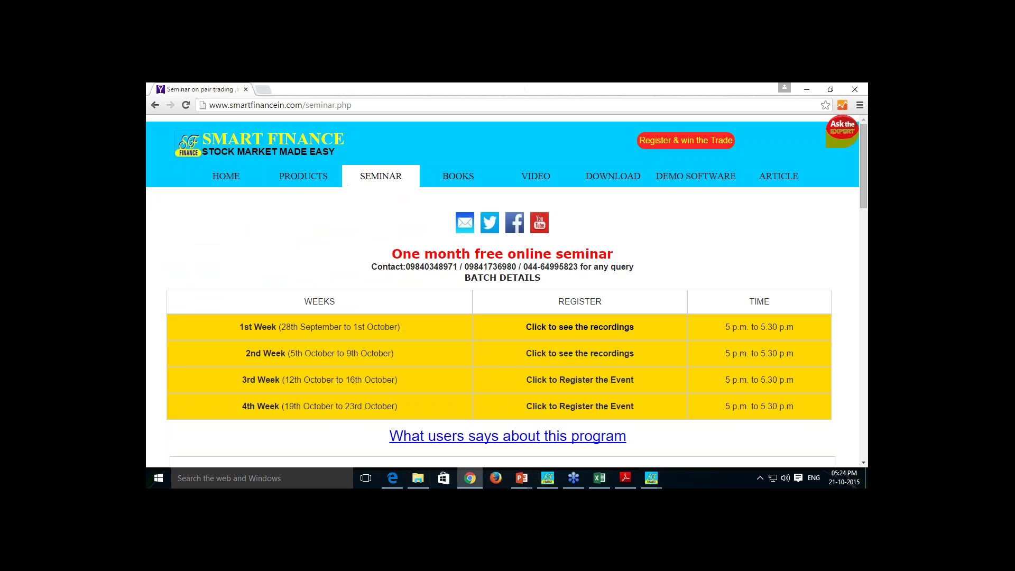
pyautogui.click(392, 478)
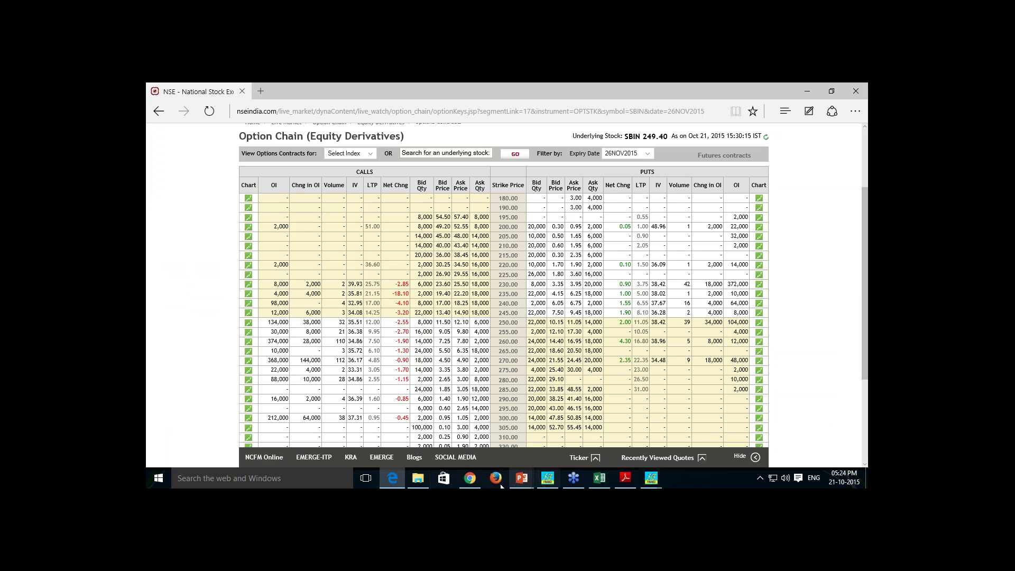
pyautogui.moveTo(600, 480)
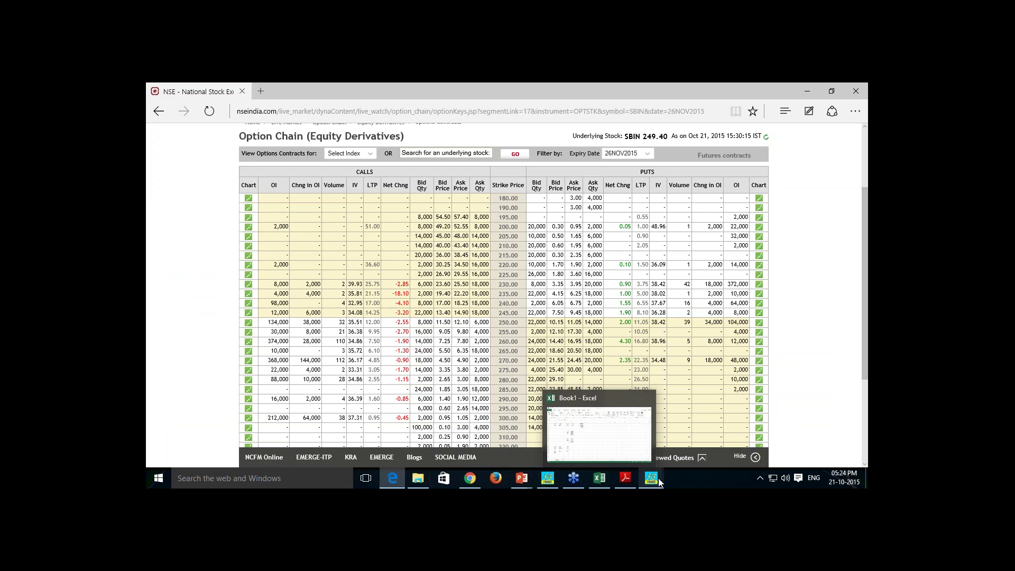
pyautogui.click(600, 479)
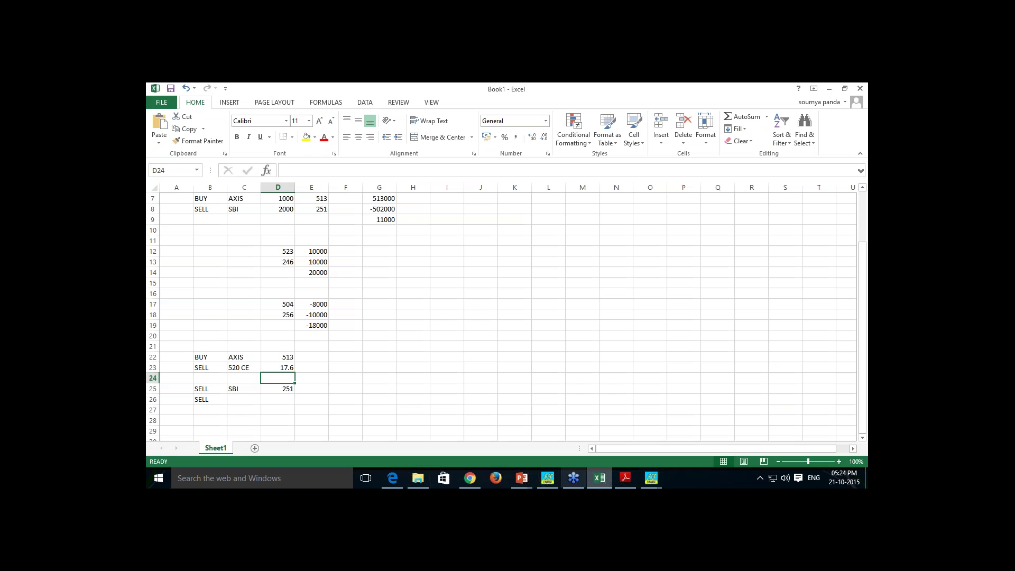
pyautogui.click(231, 400)
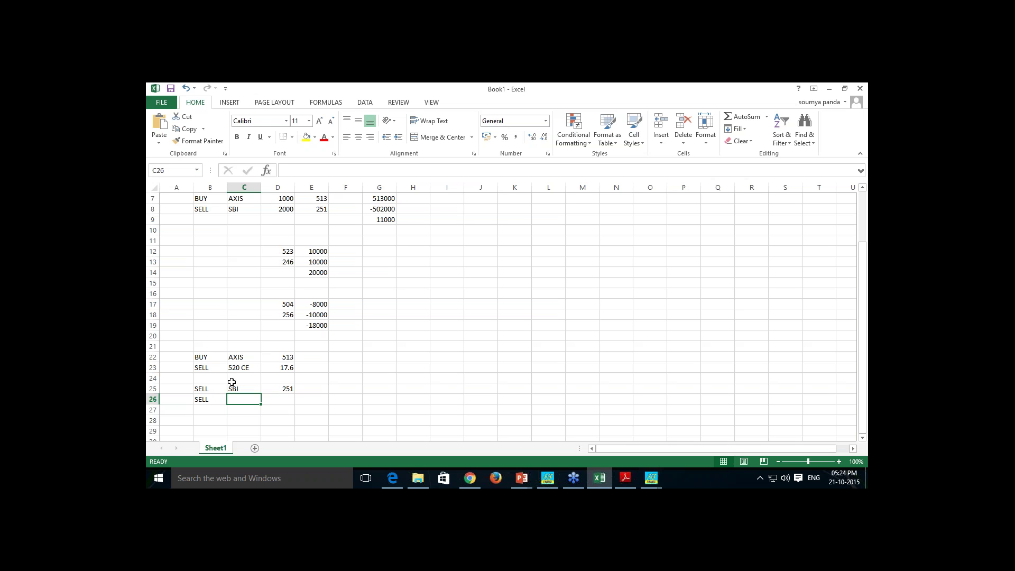
pyautogui.write('24')
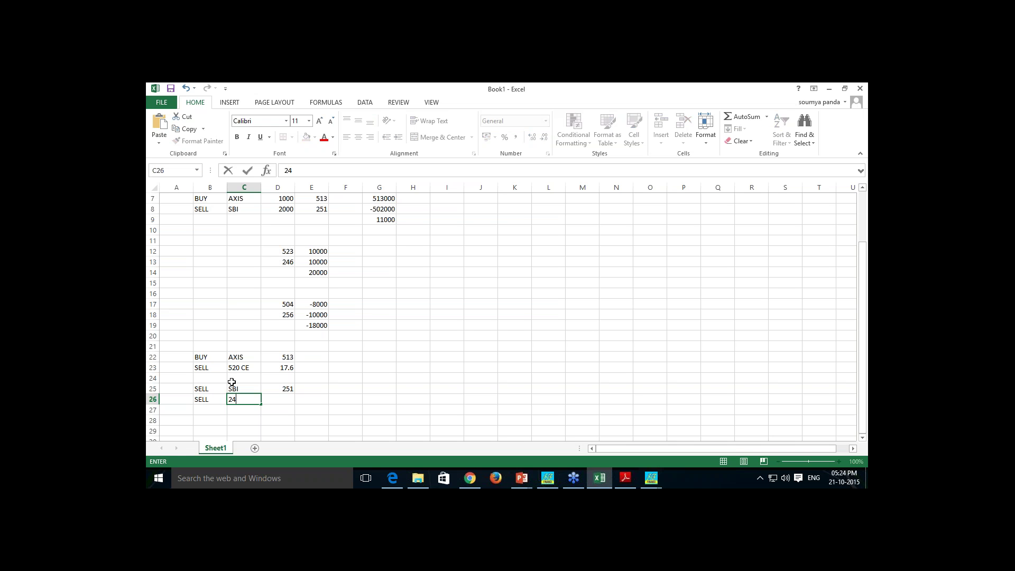
pyautogui.write('5 PE')
# Look up the 245 put's price in Edge's SBIN option chain and enter 8.10 in D26 of Book1
pyautogui.click(281, 403)
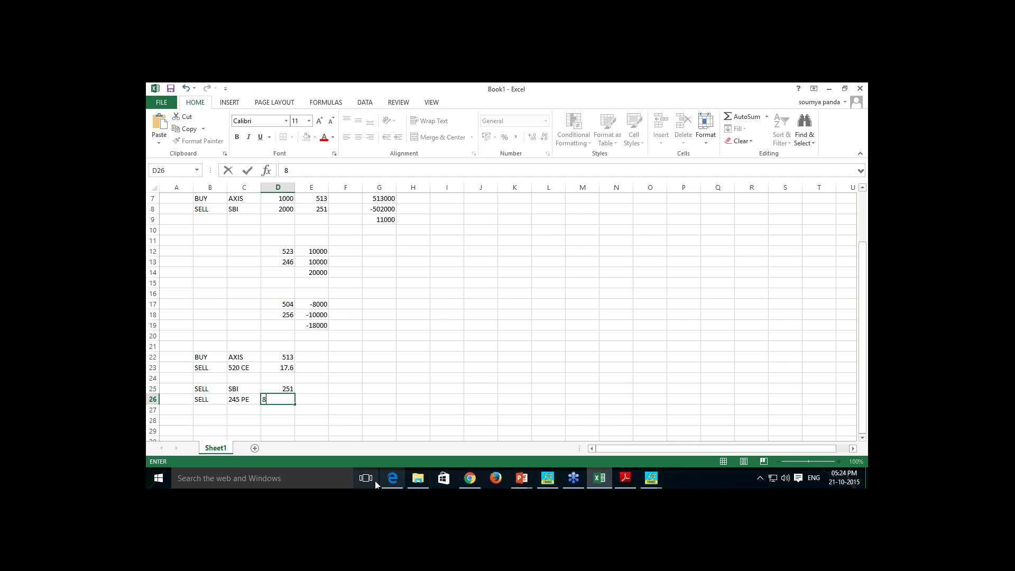
pyautogui.click(394, 481)
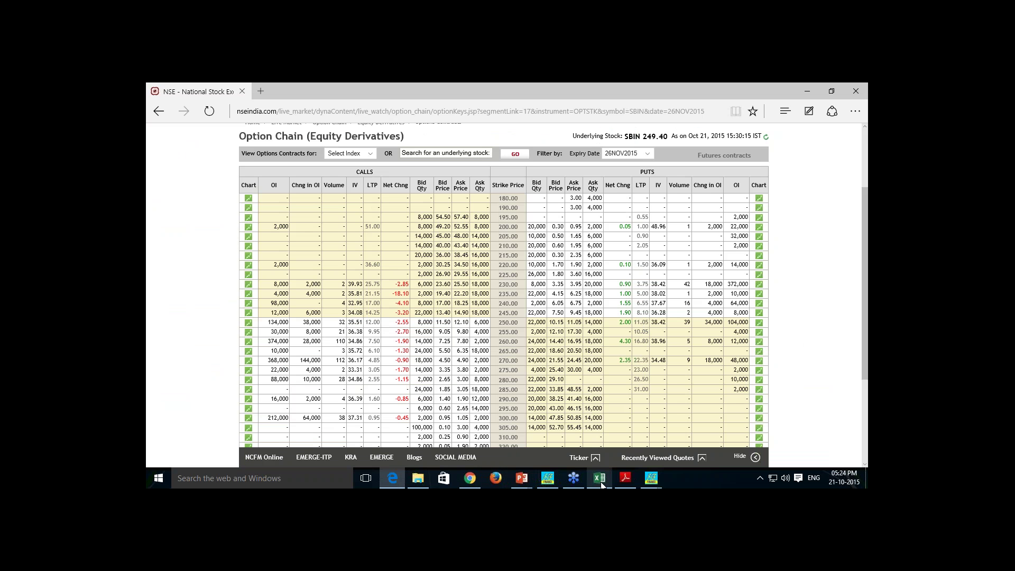
pyautogui.moveTo(601, 485)
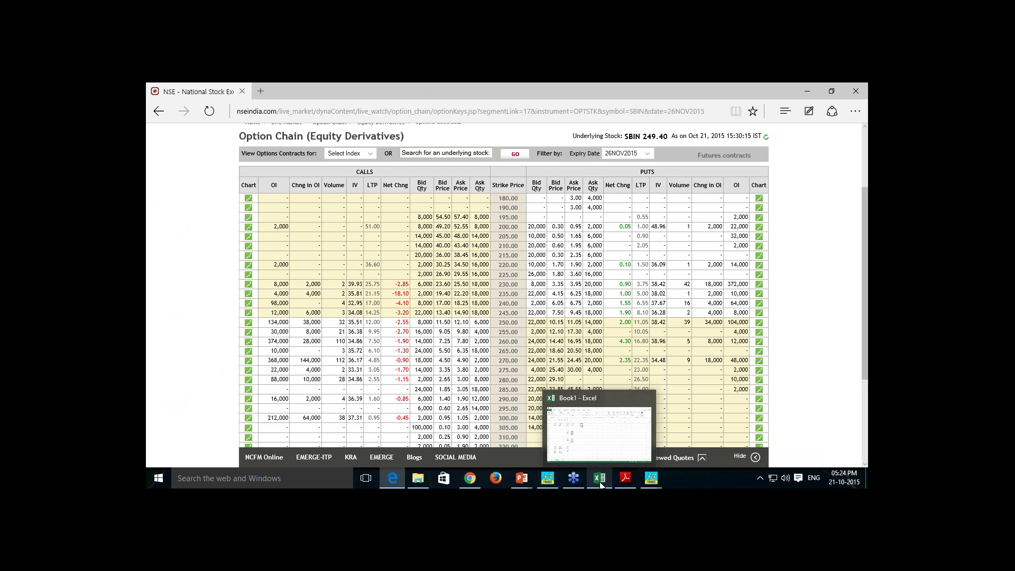
pyautogui.click(601, 485)
pyautogui.write('.')
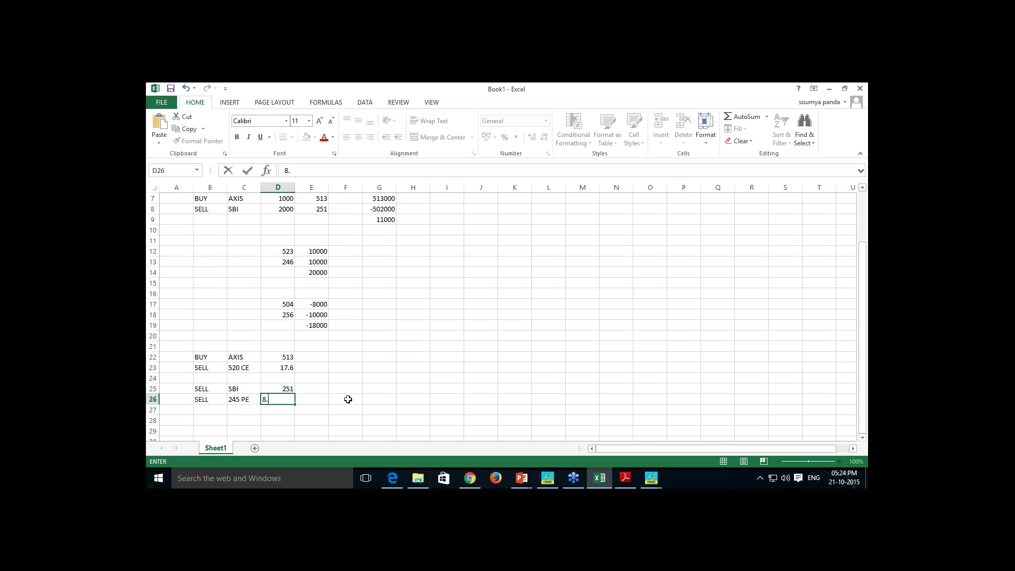
pyautogui.write('10')
pyautogui.click(348, 399)
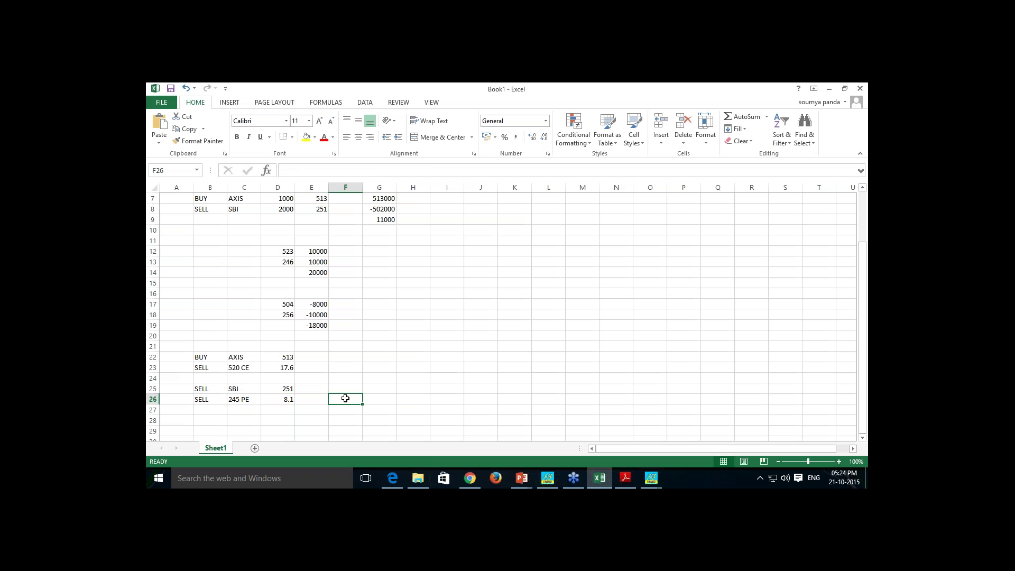
# Enter the formula =17.6+7 in F23 beside the 520 CE row
pyautogui.click(343, 369)
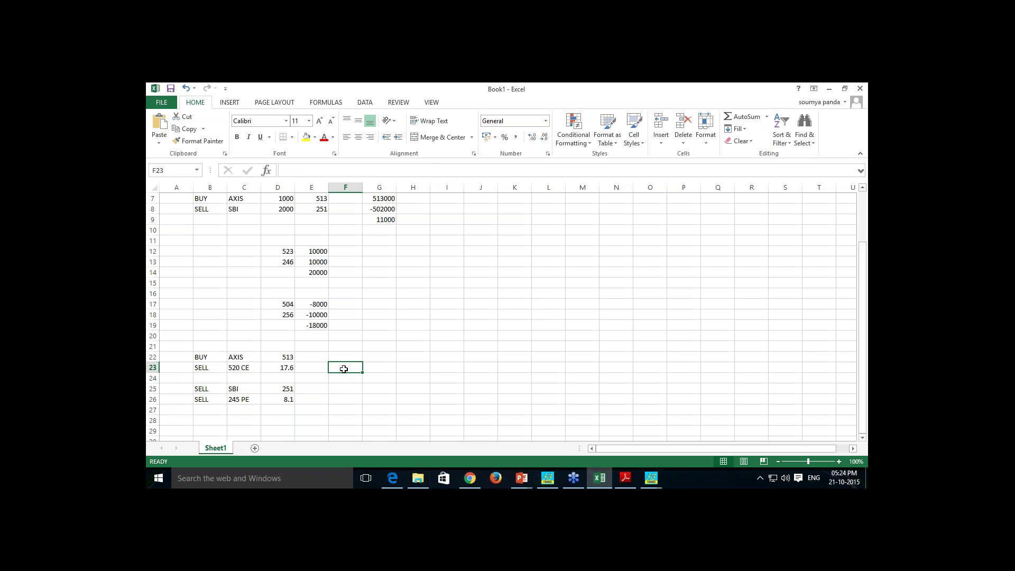
pyautogui.write('=')
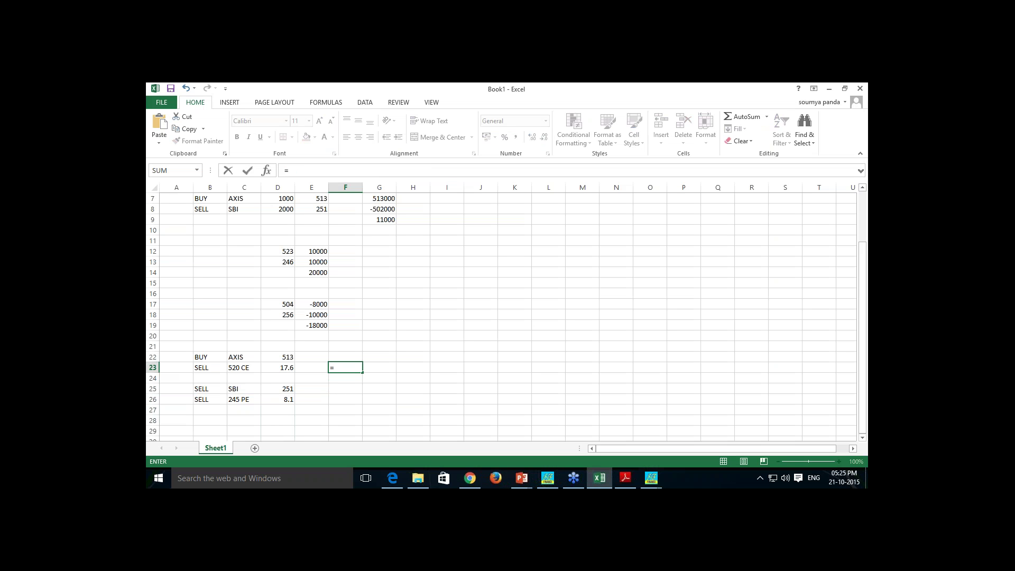
pyautogui.write('17.6+7')
pyautogui.press('Return')
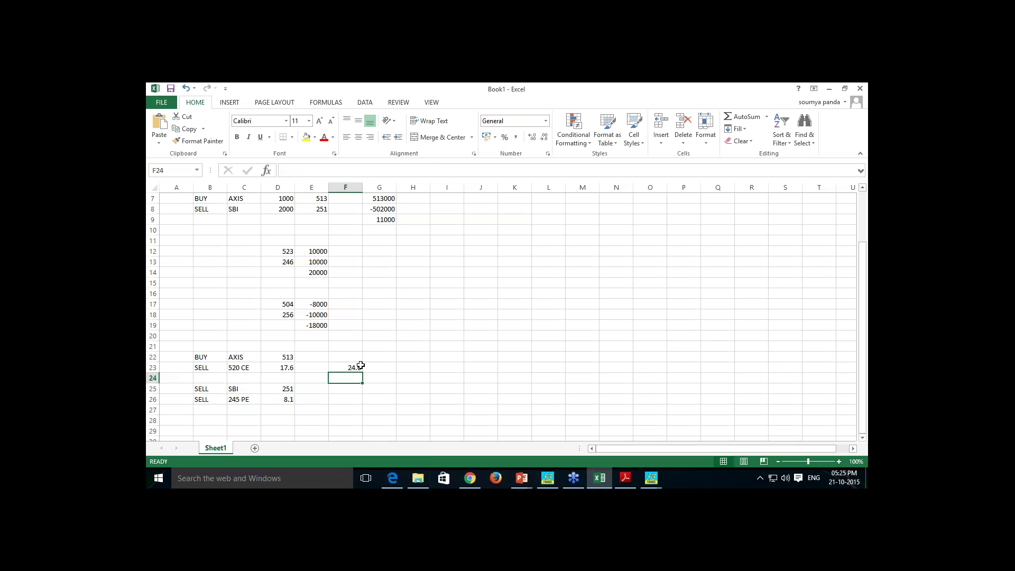
# Enter the formula =24600 in G23 as the 520 CE amount
pyautogui.click(376, 369)
pyautogui.write('=24600')
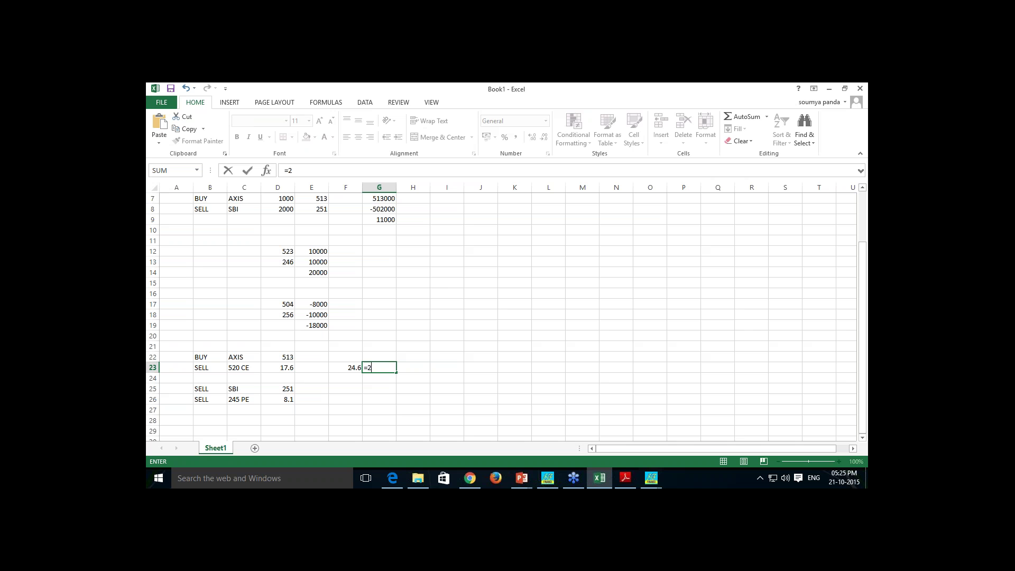
pyautogui.click(325, 398)
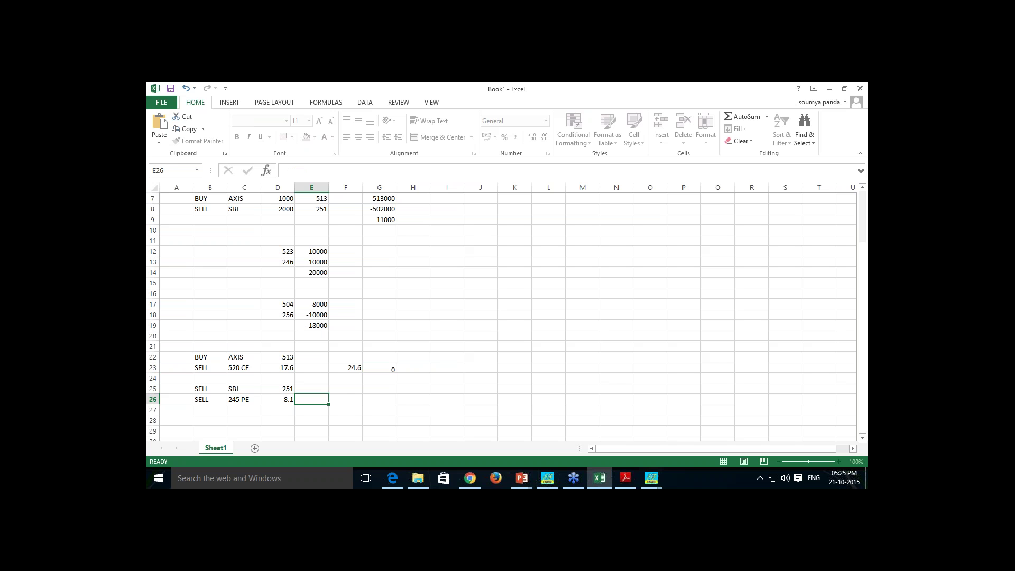
pyautogui.click(355, 397)
pyautogui.write('14')
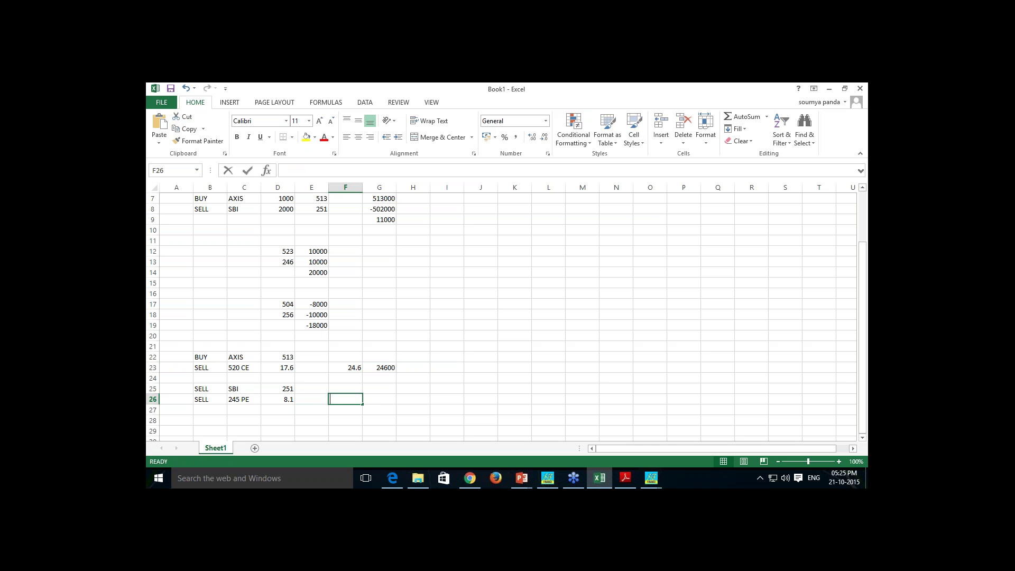
pyautogui.write('*200')
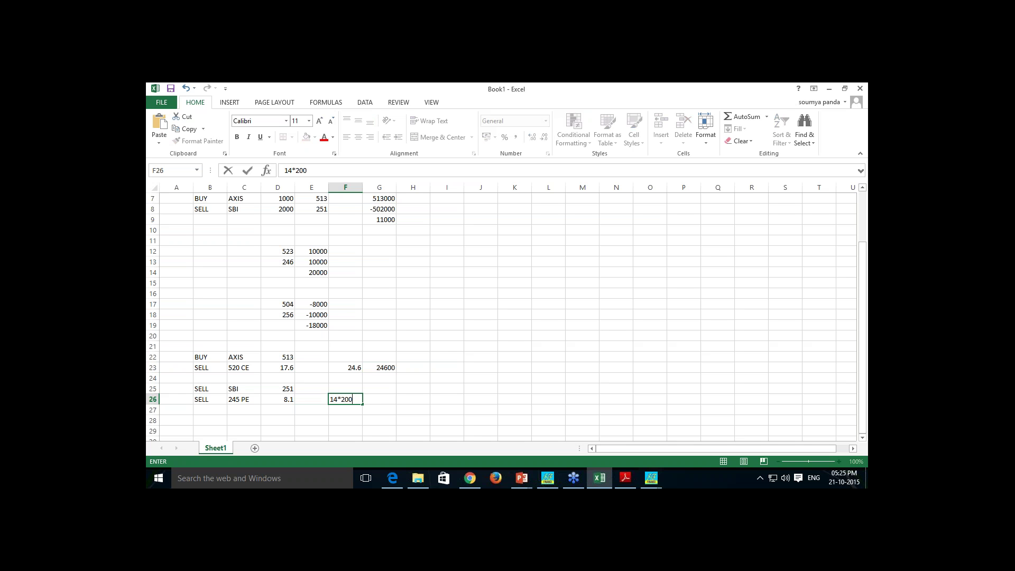
pyautogui.press('BackSpace')
pyautogui.press('BackSpace')
pyautogui.press('BackSpace')
pyautogui.press('BackSpace')
pyautogui.press('BackSpace')
pyautogui.press('BackSpace')
# Enter =14.10*2000 in G26 for the 245 PE and sum G23:G26 into G27
pyautogui.click(383, 399)
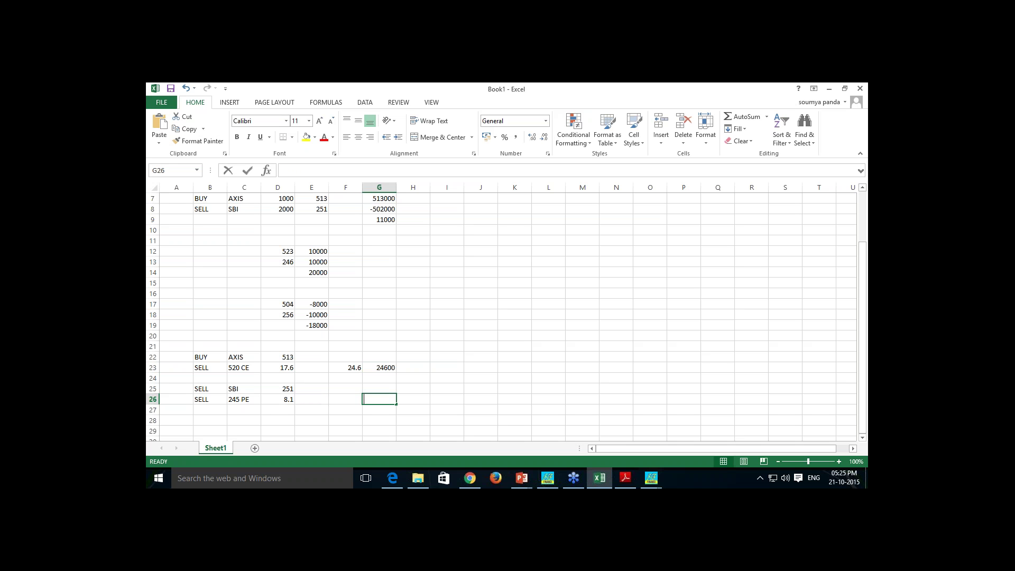
pyautogui.write('=14')
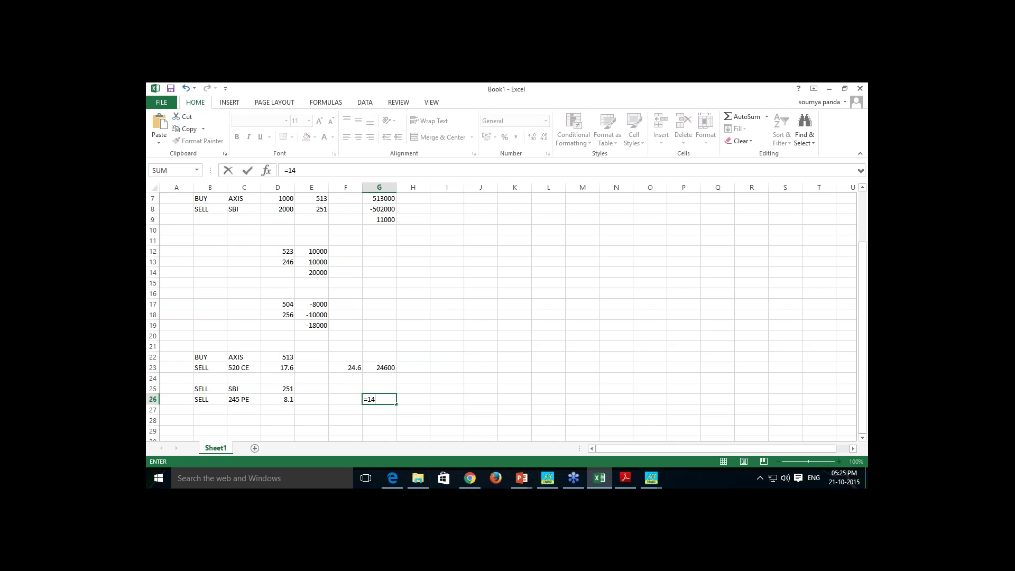
pyautogui.write('.10*2000')
pyautogui.press('Return')
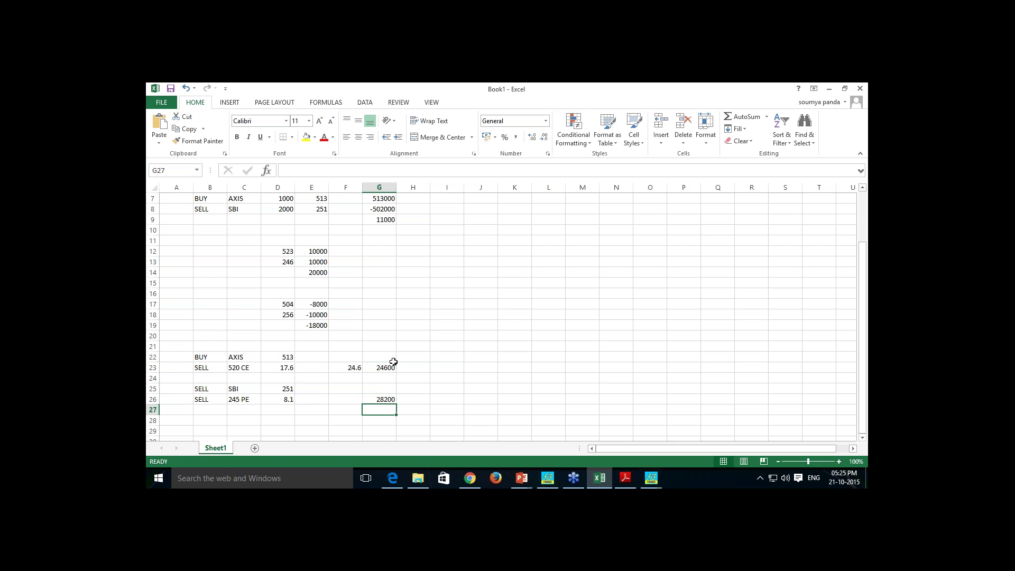
pyautogui.moveTo(391, 366); pyautogui.dragTo(392, 401)
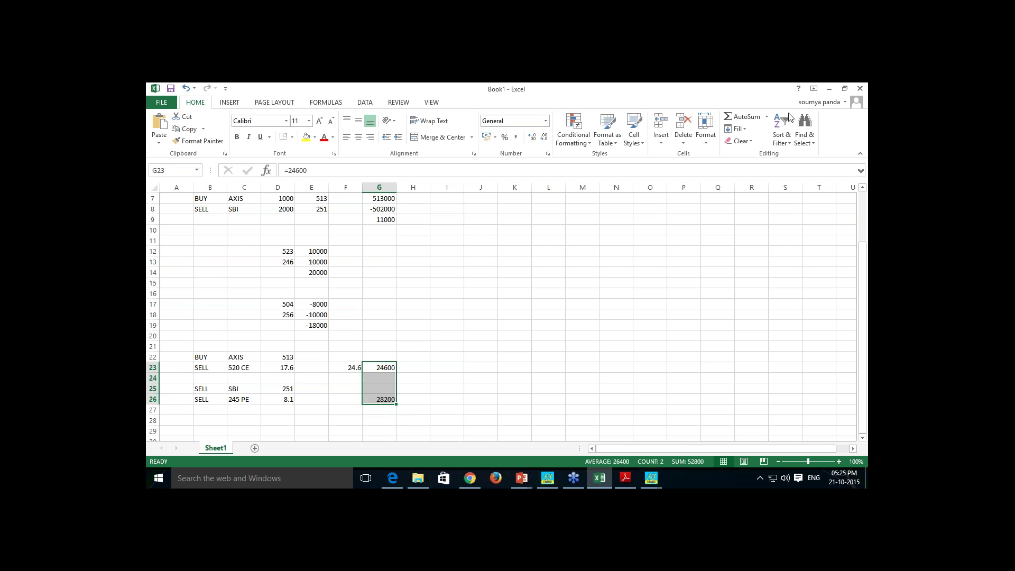
pyautogui.click(741, 118)
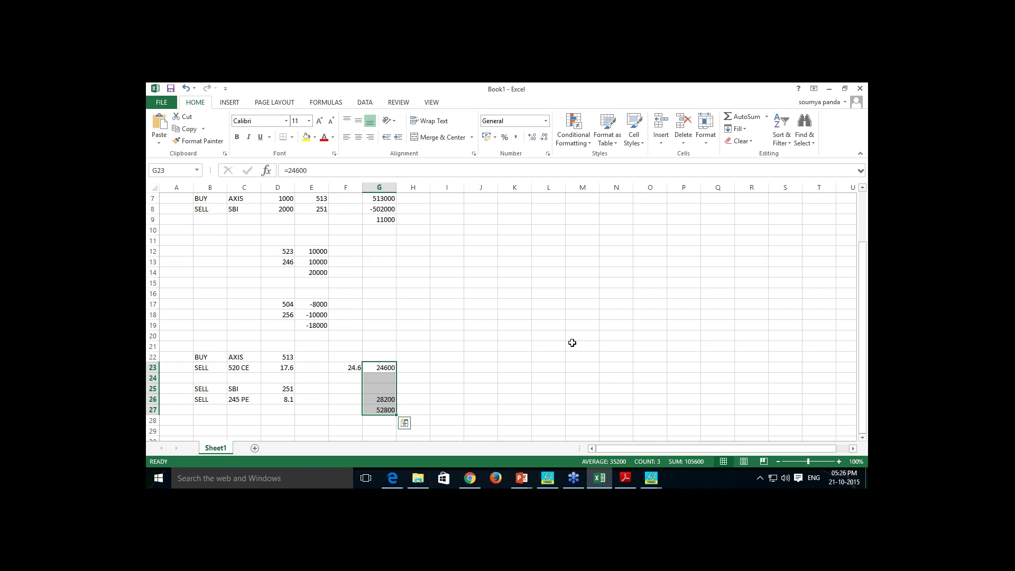
# Point out the 504 and 256 prices in D17 and D18, and enter BUY in B24 with 500 PE in C24
pyautogui.click(286, 303)
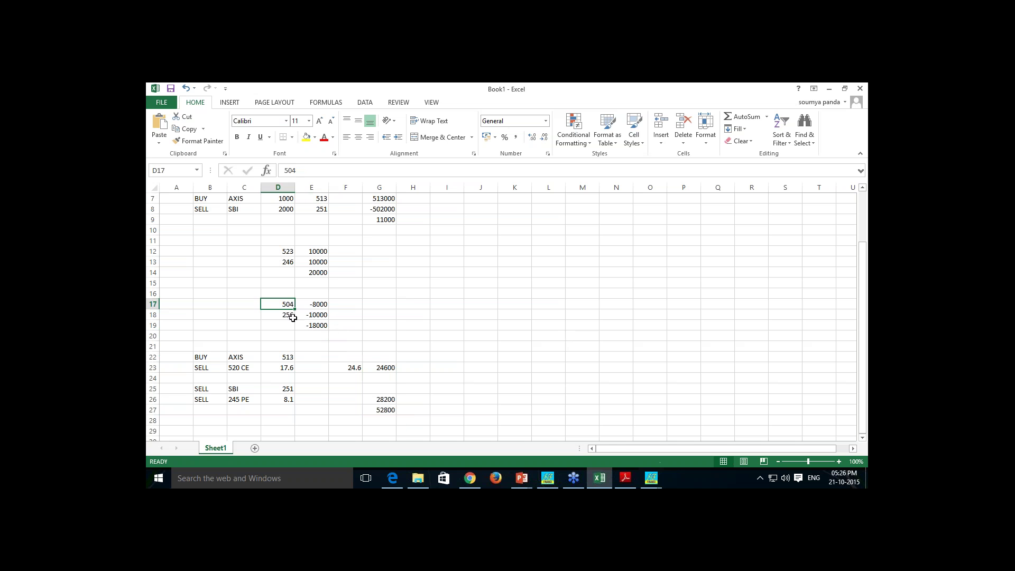
pyautogui.click(293, 316)
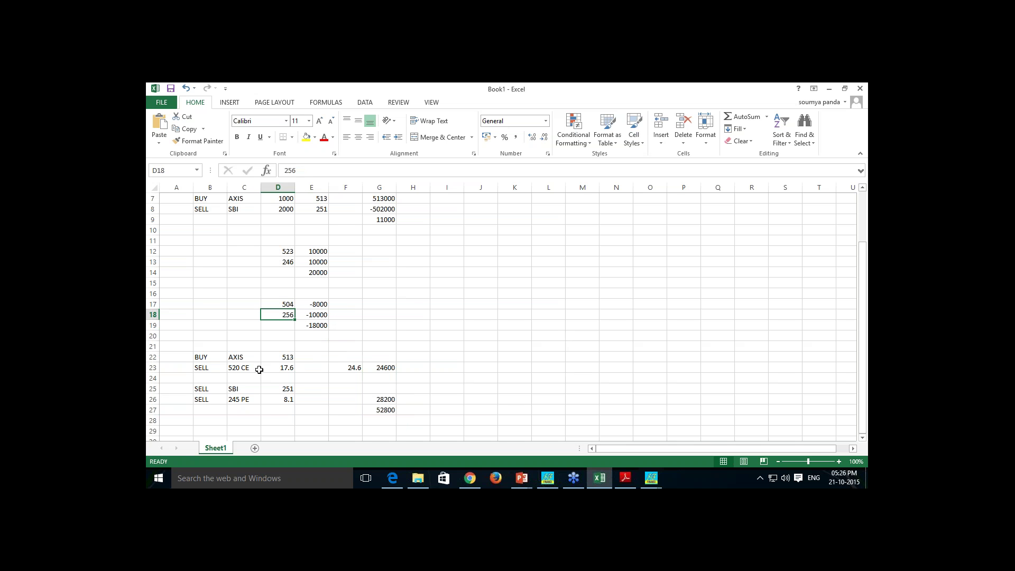
pyautogui.click(205, 374)
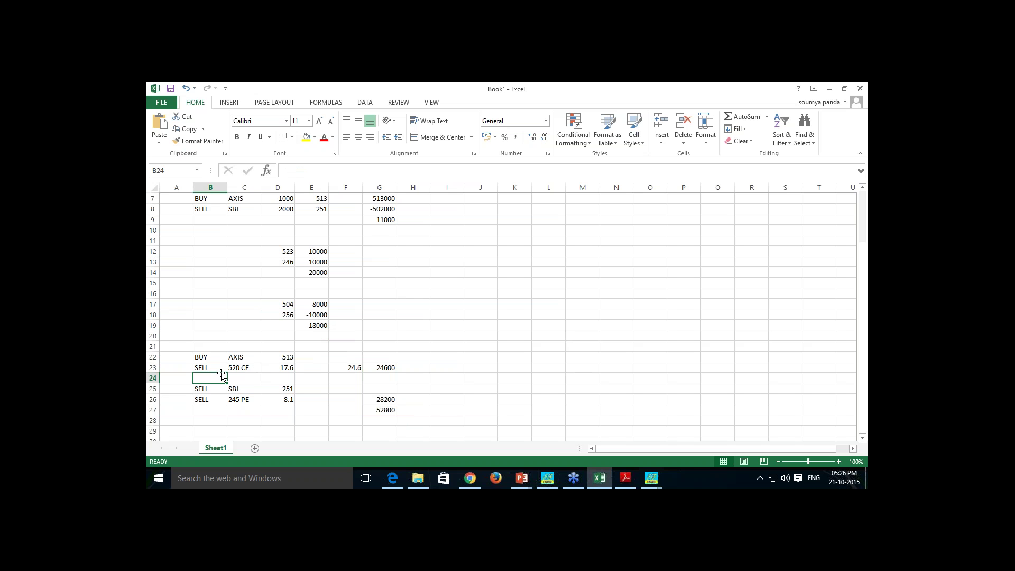
pyautogui.write('BUY')
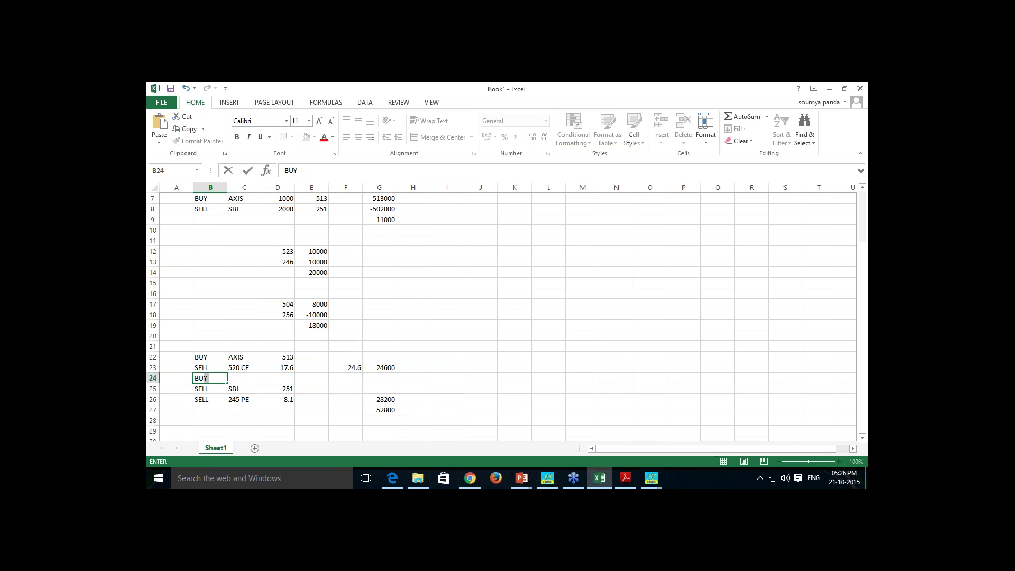
pyautogui.click(251, 379)
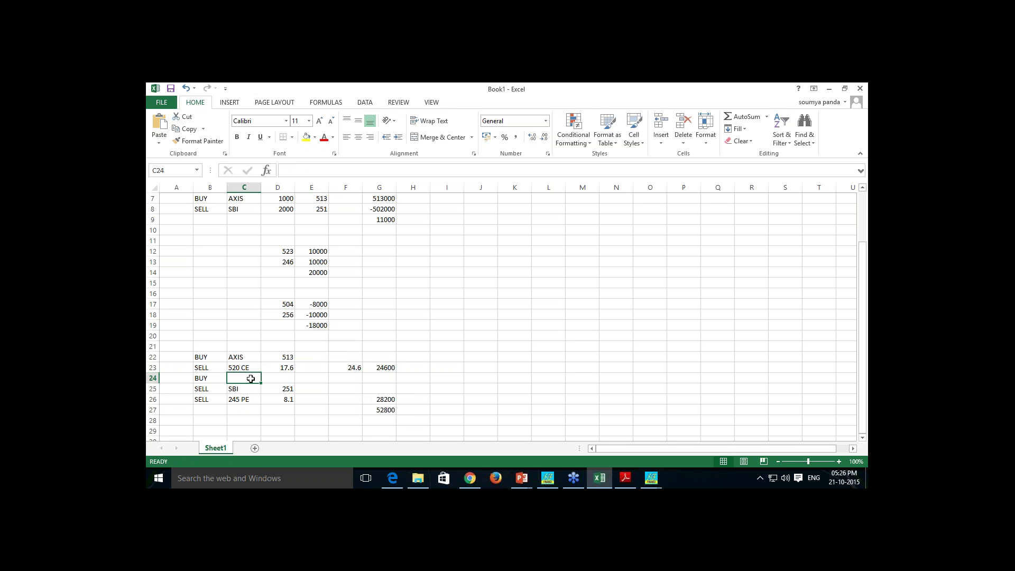
pyautogui.write('500 PE')
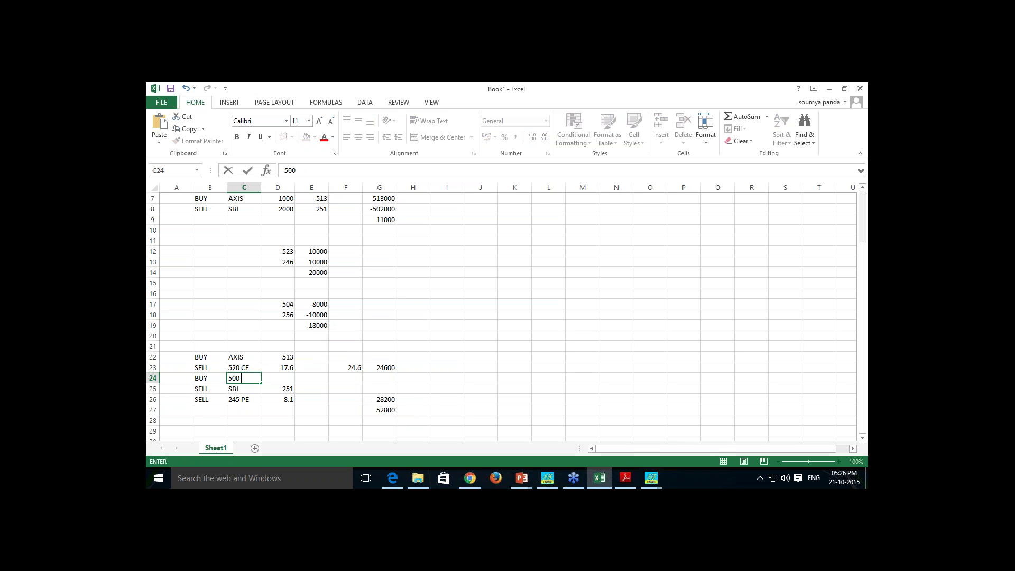
pyautogui.click(272, 379)
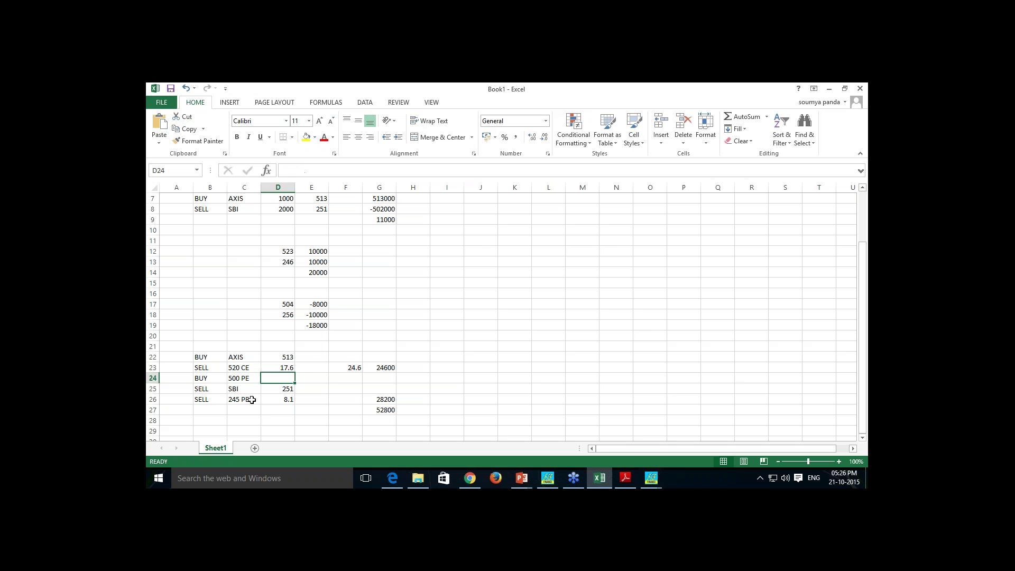
# Enter BUY in B27 and 260 CE in C27 as the protective option for the SBI leg
pyautogui.click(206, 411)
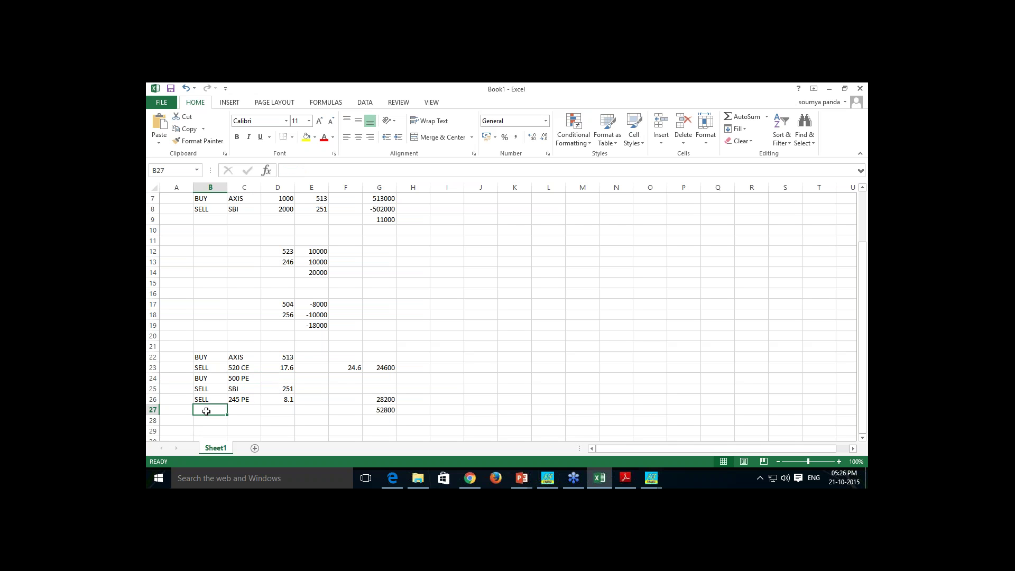
pyautogui.write('BUY')
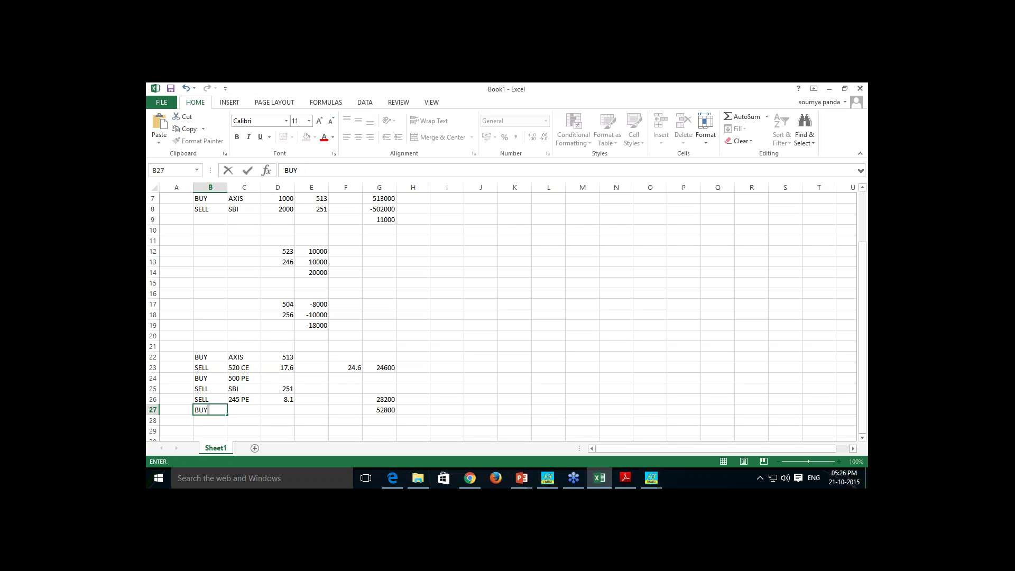
pyautogui.click(237, 410)
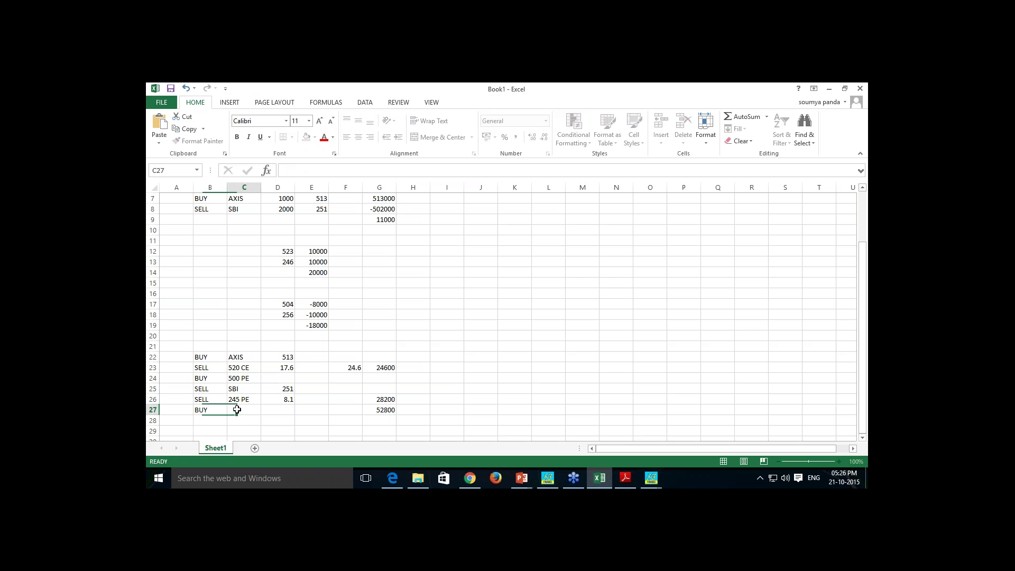
pyautogui.write('255')
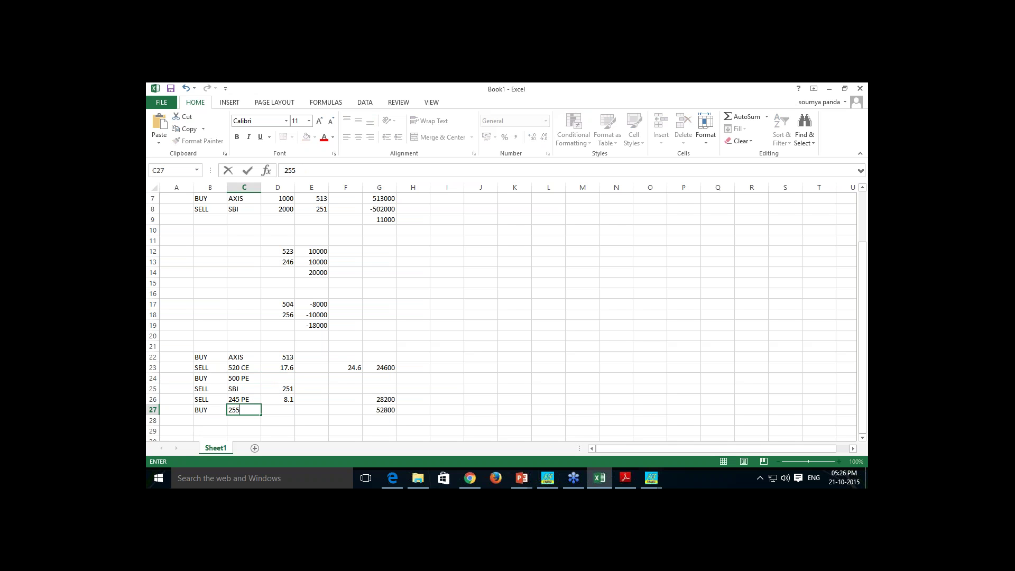
pyautogui.press('BackSpace')
pyautogui.press('BackSpace')
pyautogui.write('60 CE')
# Check the SBIN option chain in Edge and review the pair trade rows back in Book1
pyautogui.click(393, 479)
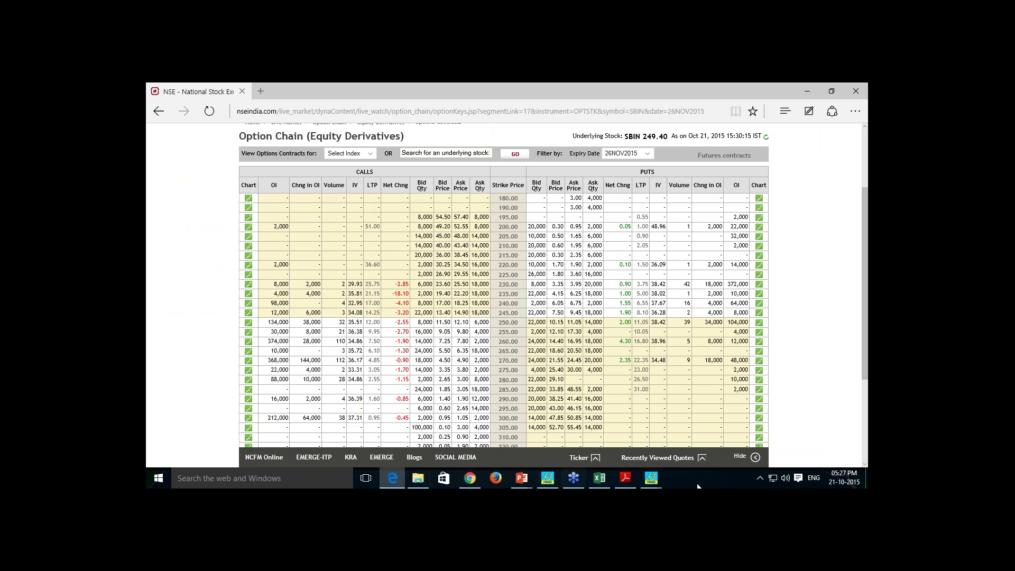
pyautogui.click(599, 478)
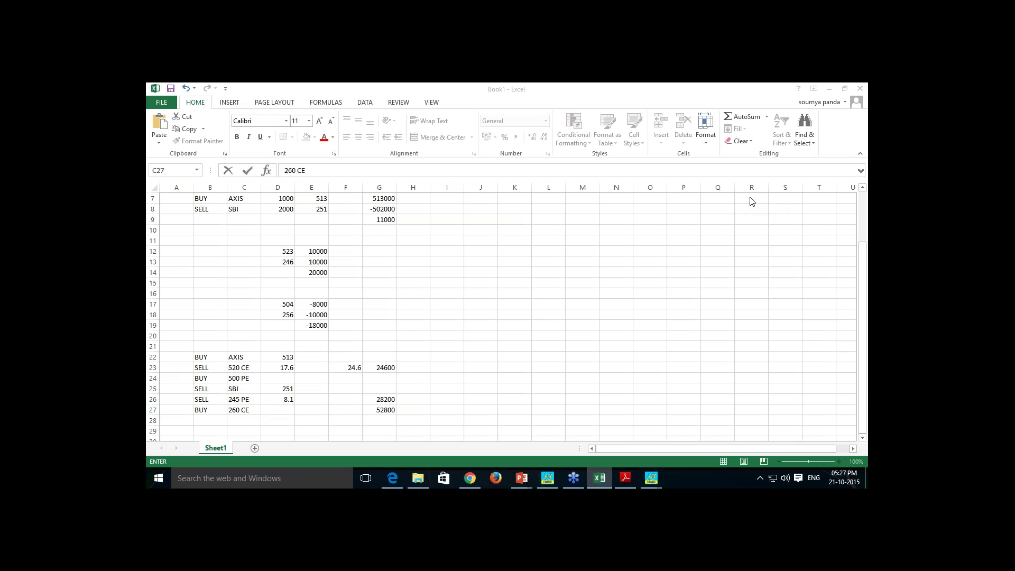
pyautogui.scroll(2, 414, 294)
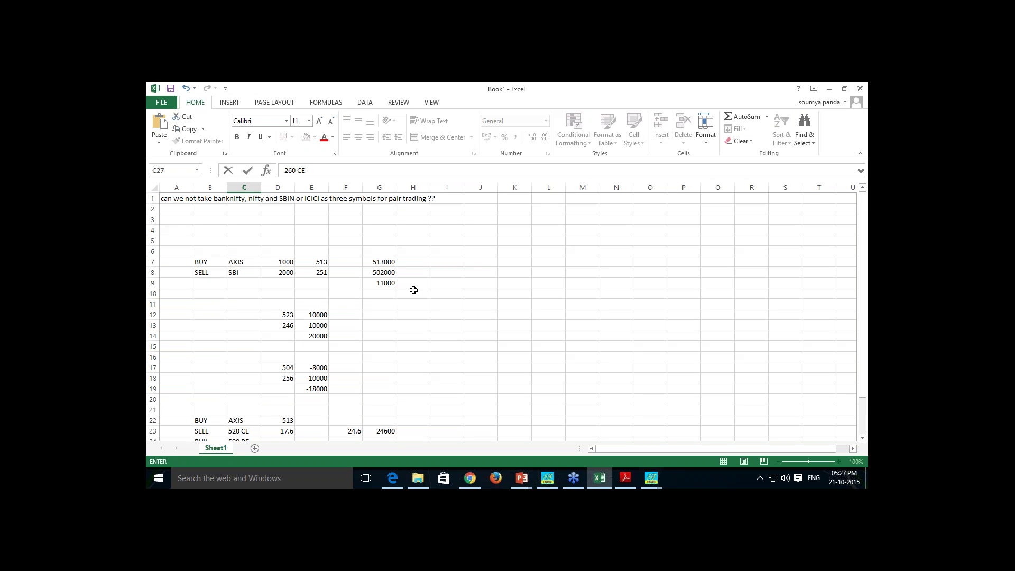
pyautogui.scroll(-1, 414, 290)
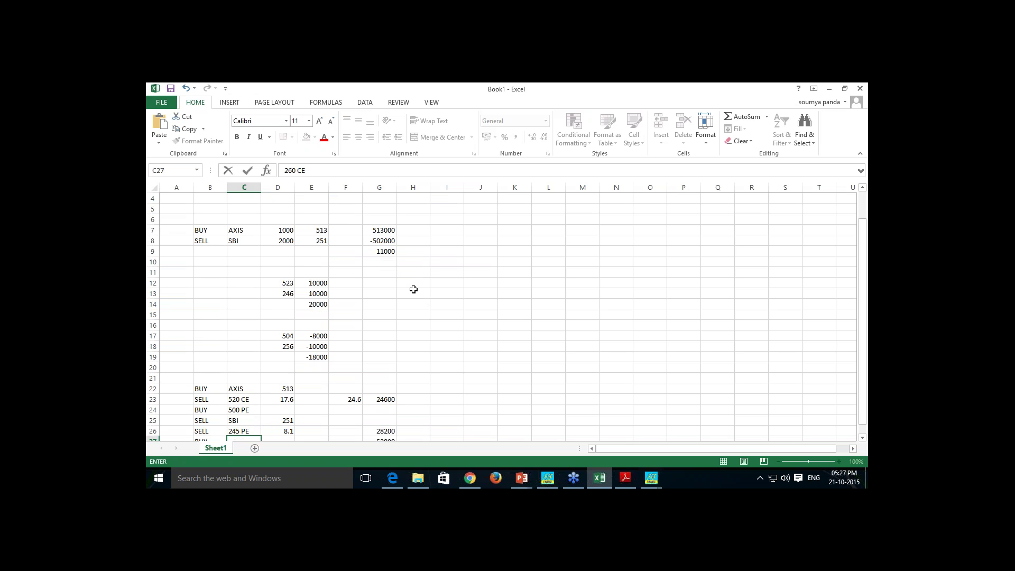
pyautogui.scroll(-2, 413, 289)
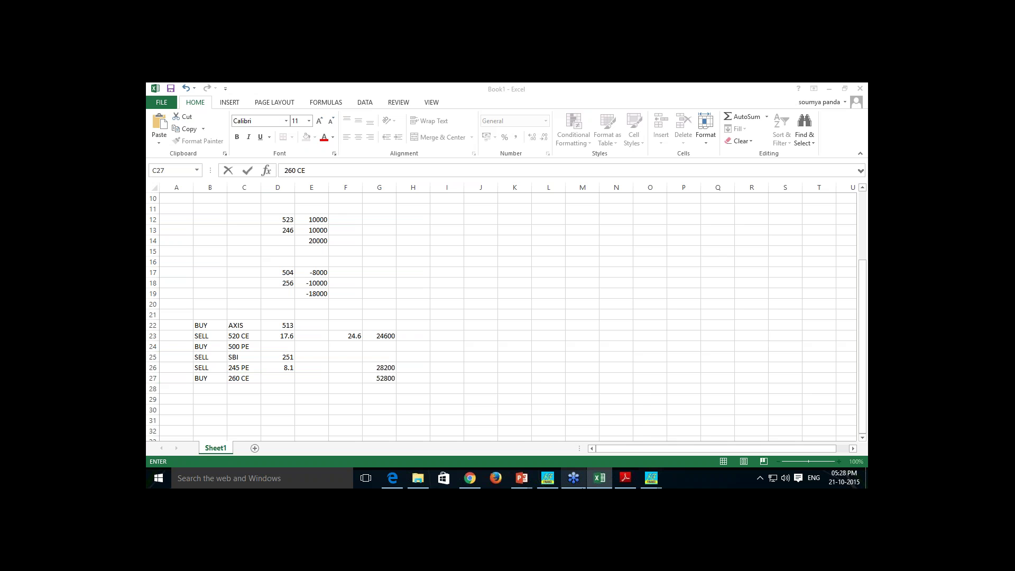
# Switch to the Pair Trade application and compare the positional and intraday analysis reports for BANKNIFTY, AXISBANK and SBIN
pyautogui.moveTo(521, 484)
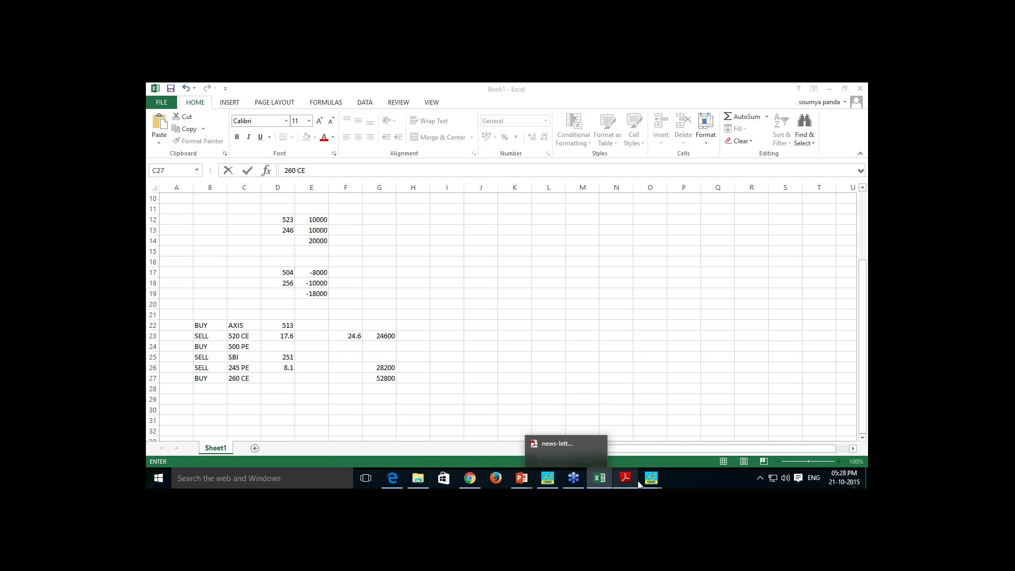
pyautogui.moveTo(651, 478)
pyautogui.click(688, 458)
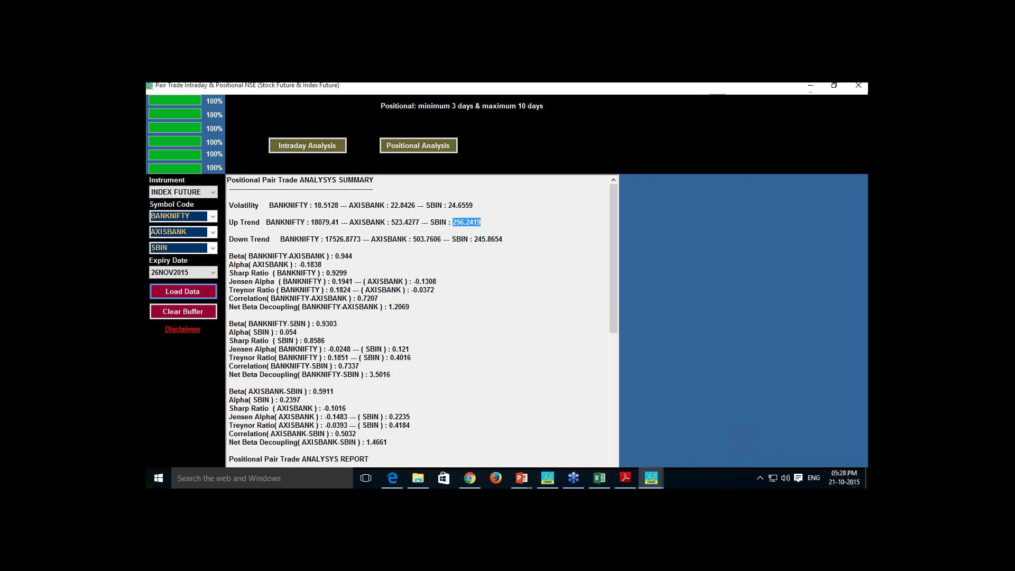
pyautogui.scroll(-3, 454, 346)
pyautogui.scroll(-7, 454, 347)
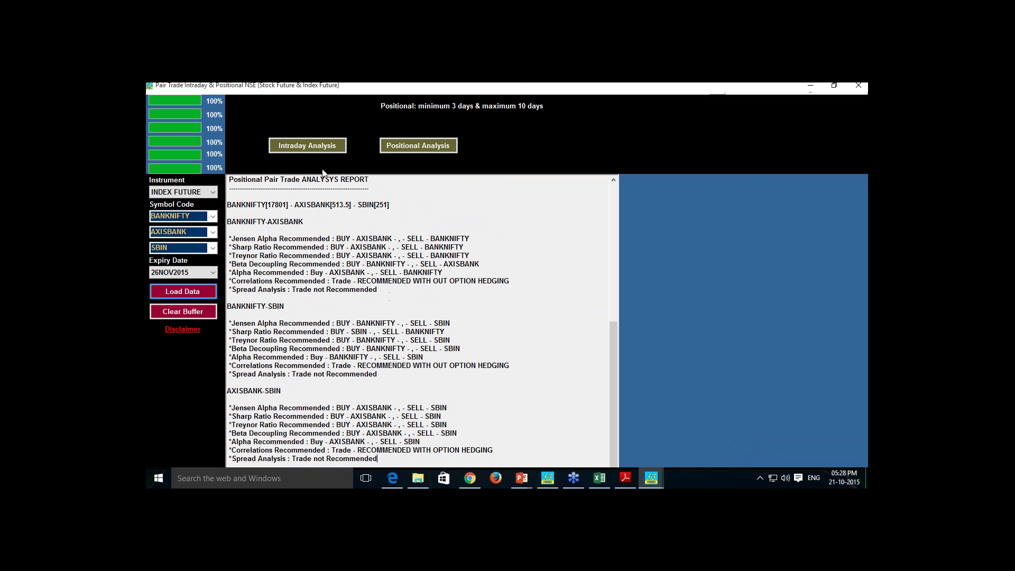
pyautogui.click(326, 149)
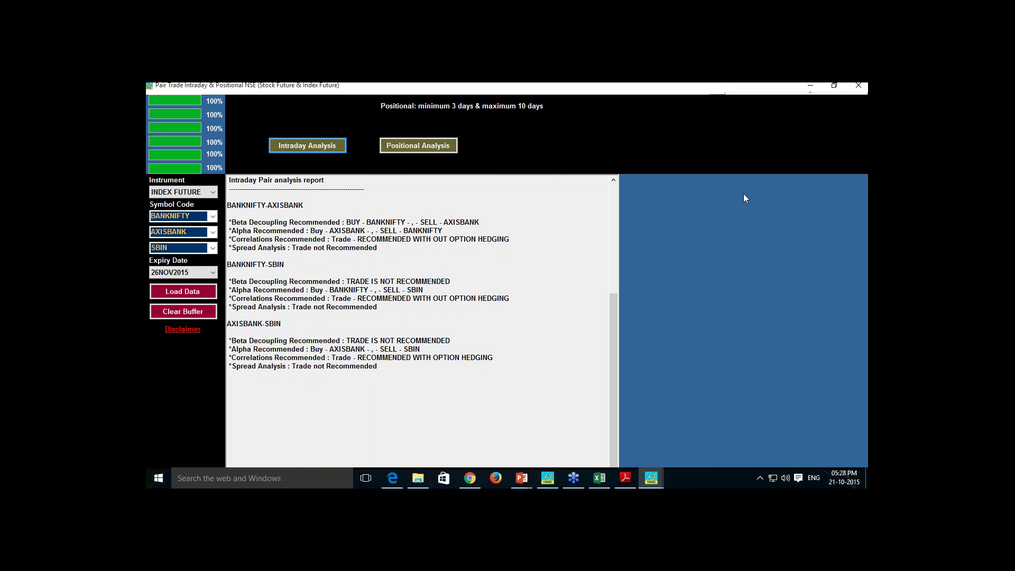
pyautogui.click(405, 148)
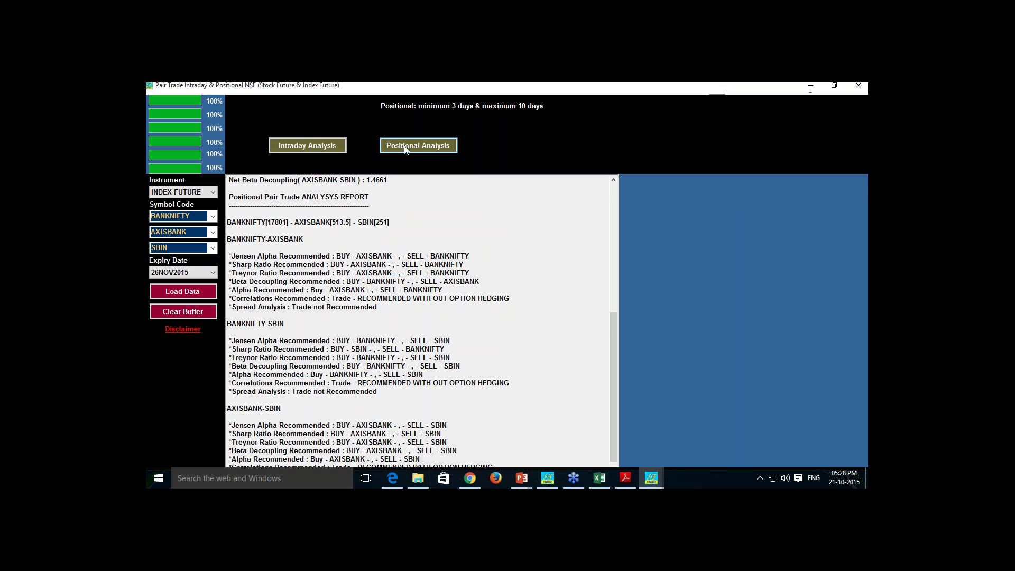
# Open the Smart Finance products page in Chrome, look through the product list and dismiss the registration popup
pyautogui.click(470, 479)
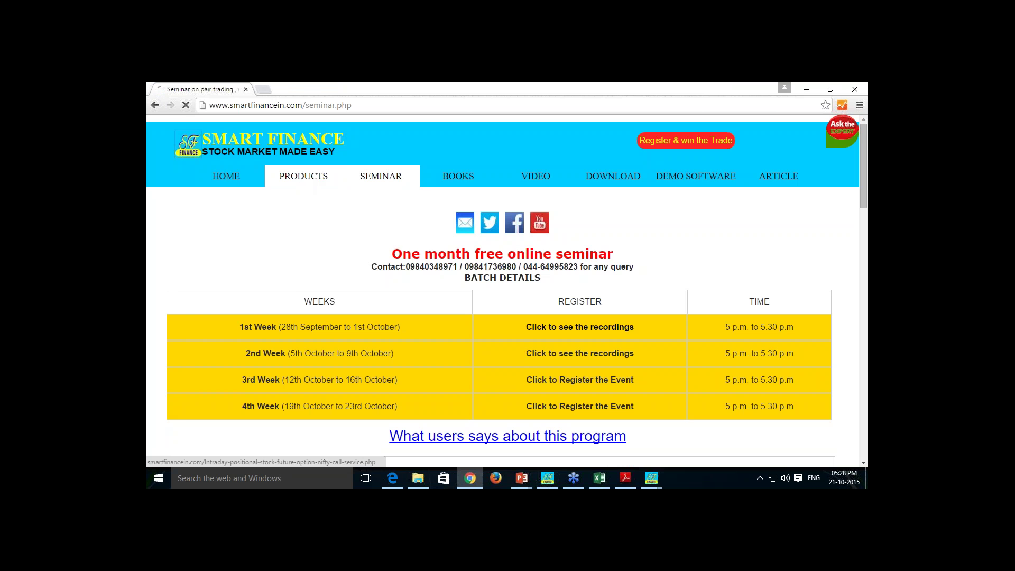
pyautogui.click(305, 185)
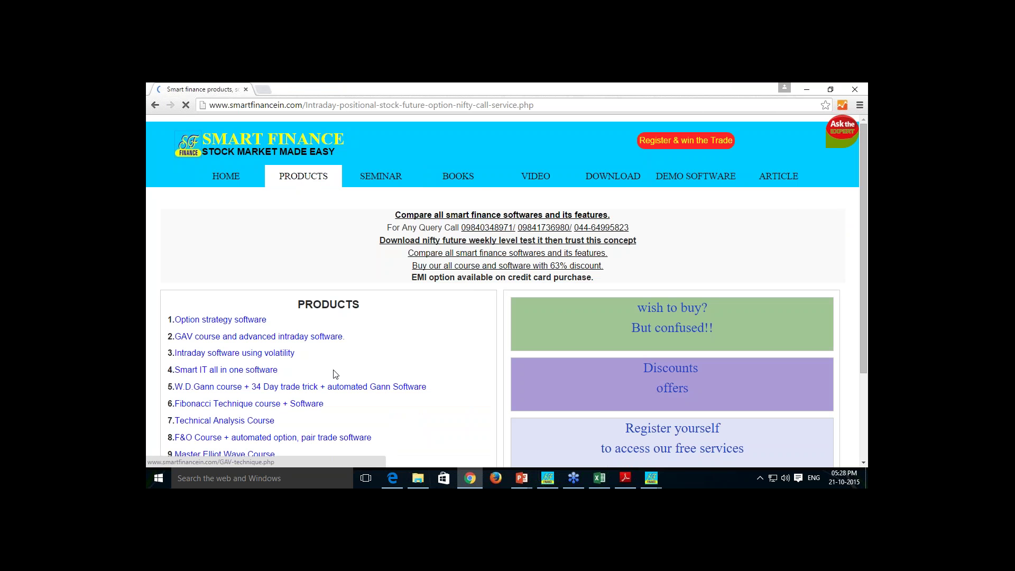
pyautogui.scroll(-2, 334, 375)
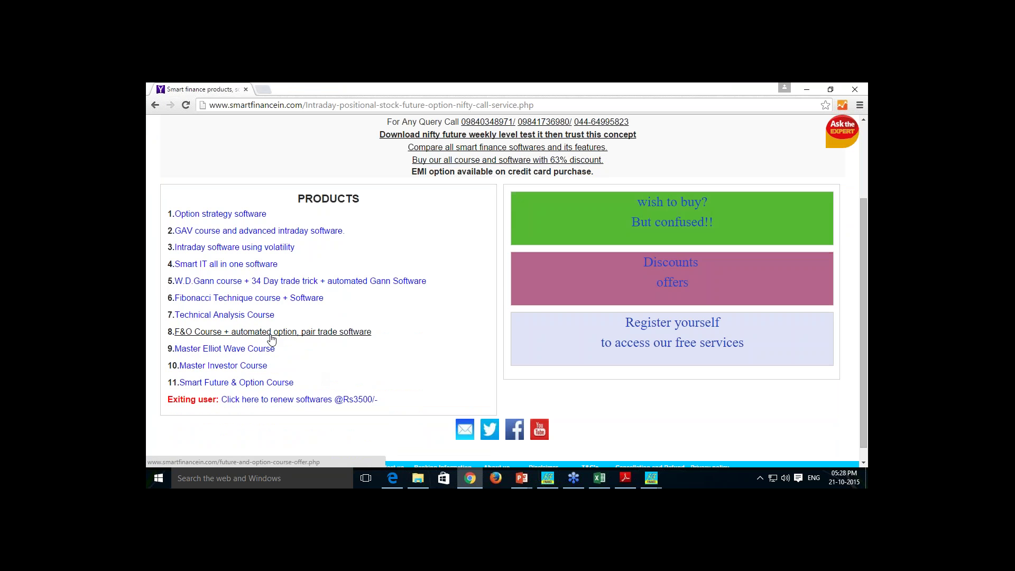
pyautogui.scroll(2, 271, 339)
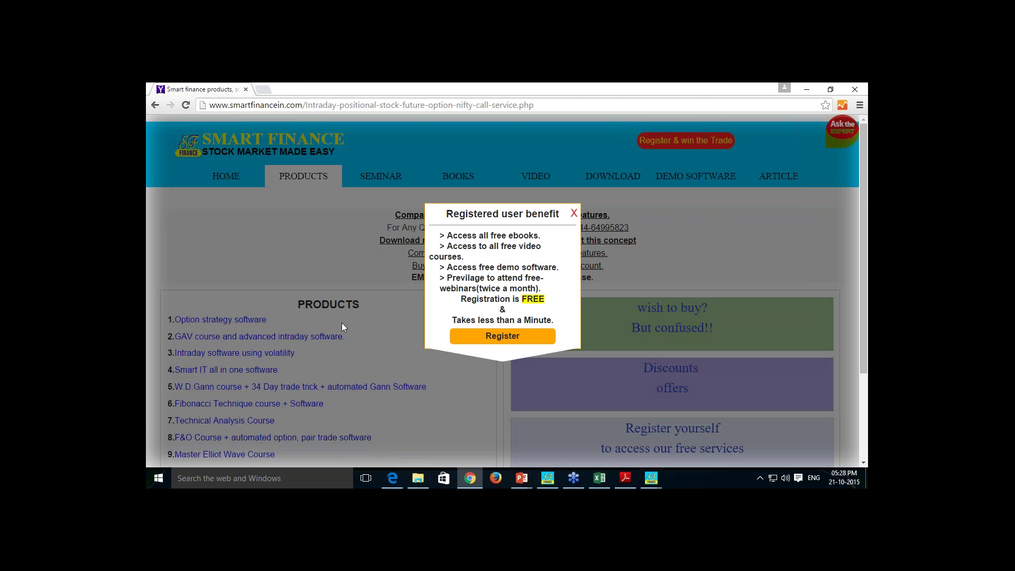
pyautogui.click(574, 213)
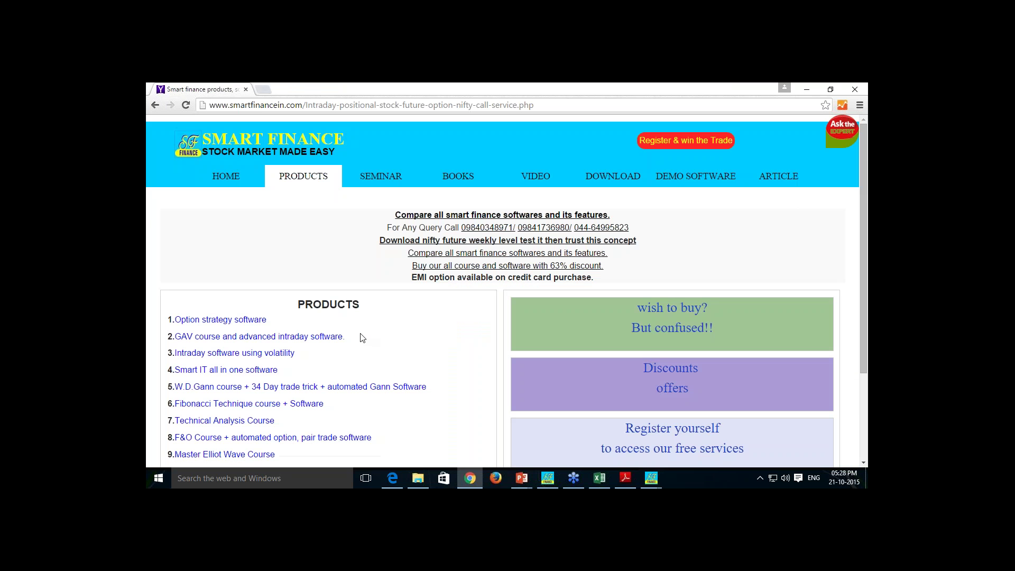
# Dismiss the registered user benefit popup and preview the open pair trade software windows
pyautogui.scroll(-1, 328, 370)
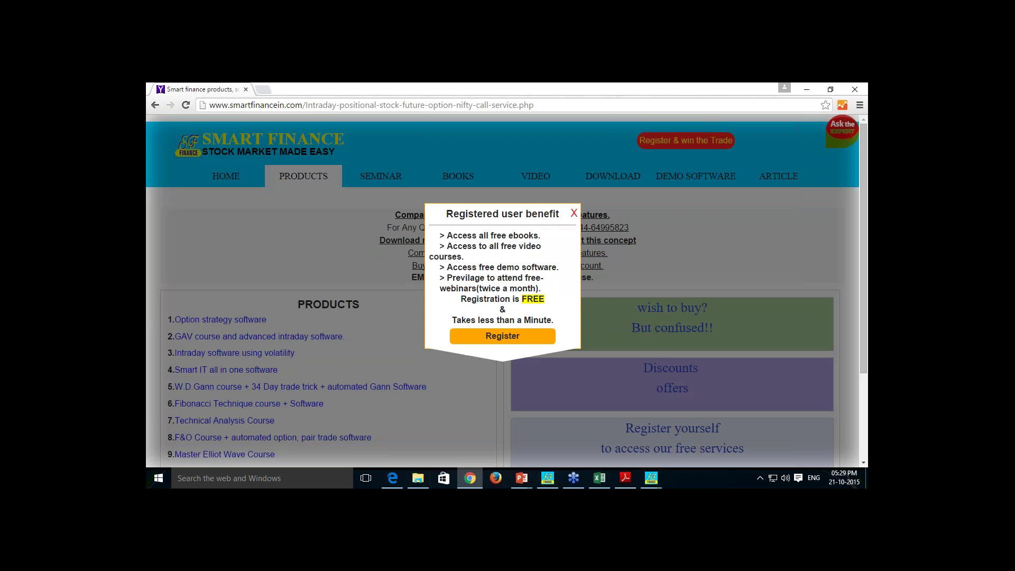
pyautogui.click(574, 213)
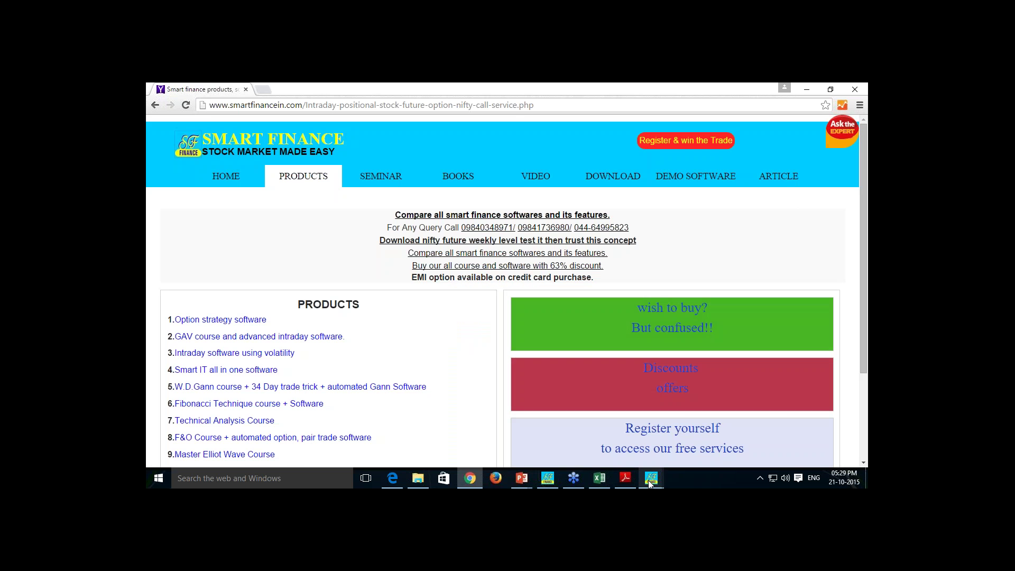
pyautogui.moveTo(651, 478)
pyautogui.moveTo(670, 456)
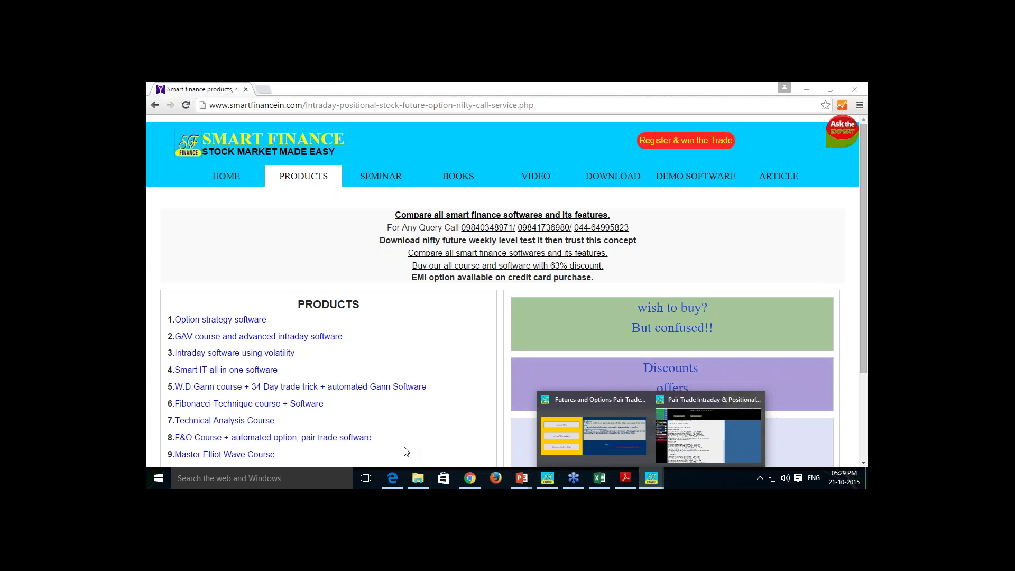
# Handwrite 17-500 beside the GAV course, 8500 beside Smart IT all in one software and 7-500 beside the F&O Course in the product list
pyautogui.scroll(-3, 411, 415)
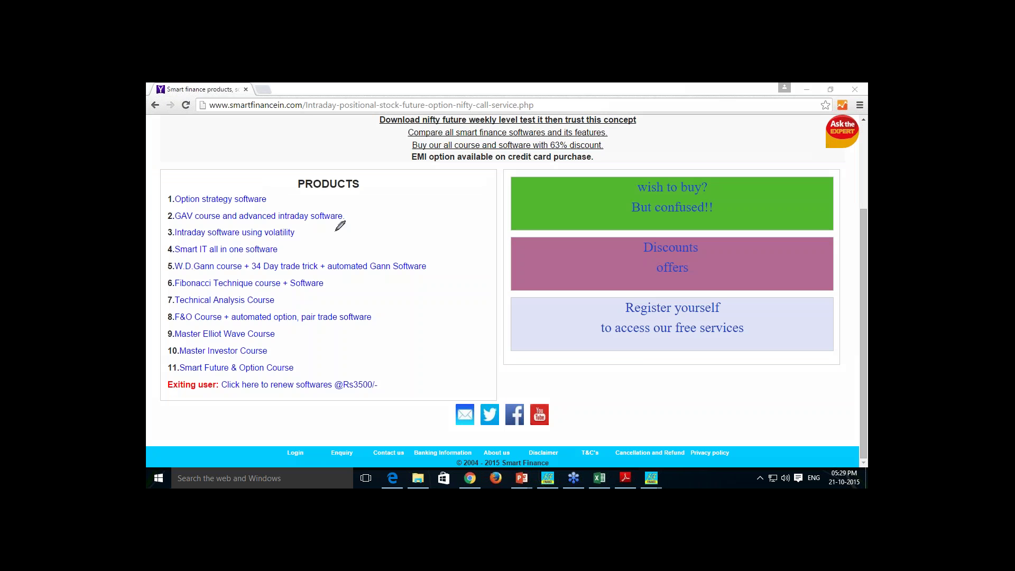
pyautogui.moveTo(364, 203)
pyautogui.mouseDown()
pyautogui.moveTo(372, 225)
pyautogui.moveTo(386, 197)
pyautogui.moveTo(391, 217)
pyautogui.moveTo(438, 190)
pyautogui.mouseUp()
pyautogui.moveTo(302, 249)
pyautogui.mouseDown()
pyautogui.moveTo(371, 251)
pyautogui.moveTo(406, 223)
pyautogui.mouseUp()
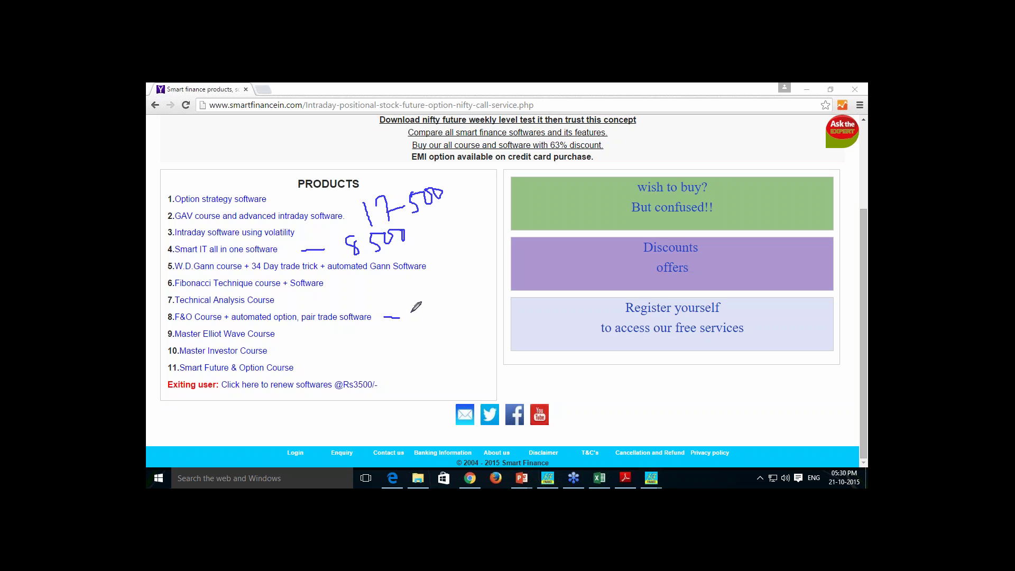
pyautogui.moveTo(409, 312)
pyautogui.mouseDown()
pyautogui.moveTo(427, 308)
pyautogui.moveTo(428, 325)
pyautogui.mouseUp()
pyautogui.moveTo(423, 317)
pyautogui.mouseDown()
pyautogui.moveTo(445, 320)
pyautogui.moveTo(468, 303)
pyautogui.mouseUp()
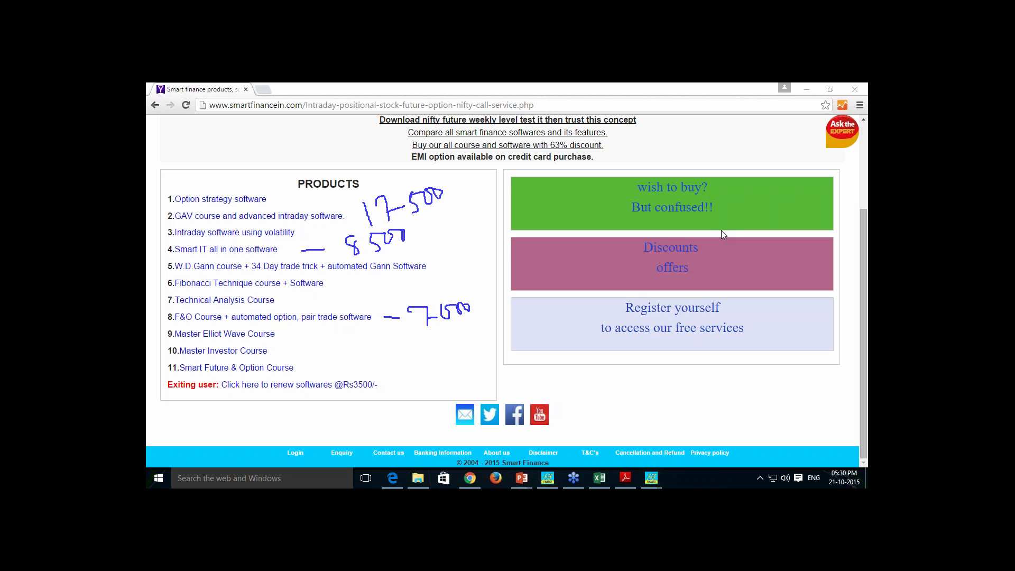
pyautogui.press('Escape')
# Underline the query phone numbers above the product list with the pen
pyautogui.scroll(3, 613, 164)
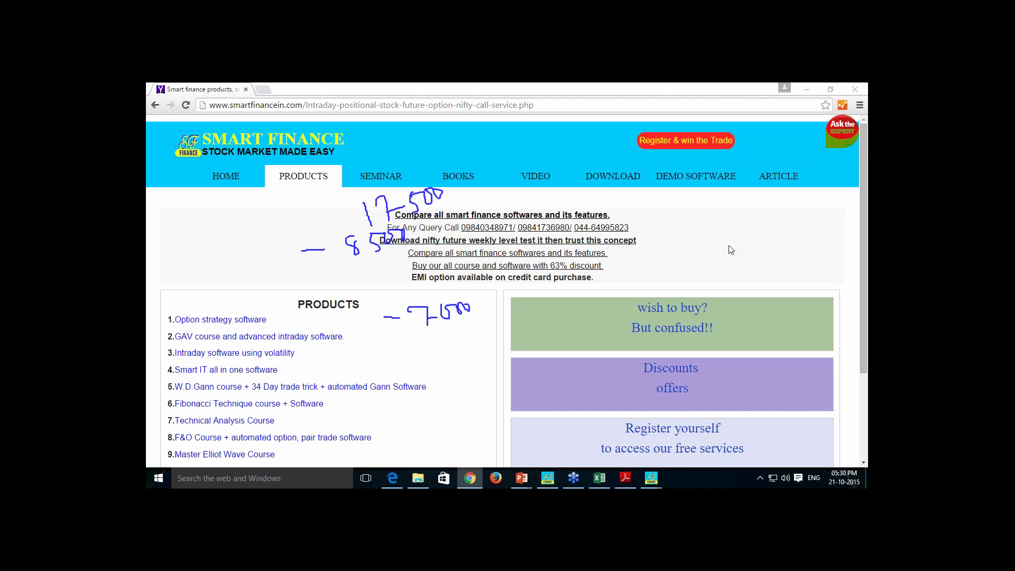
pyautogui.moveTo(470, 234); pyautogui.dragTo(603, 236)
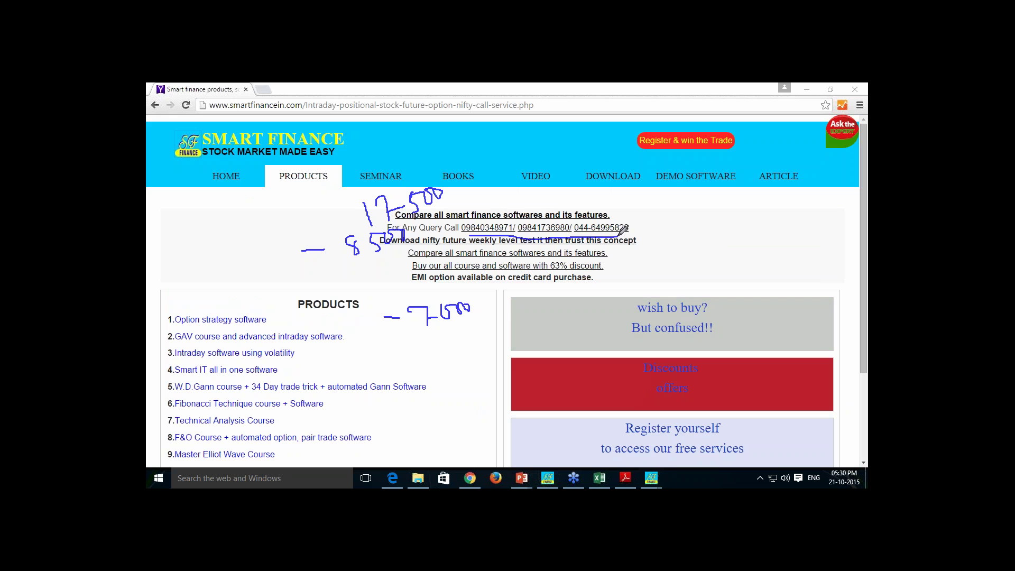